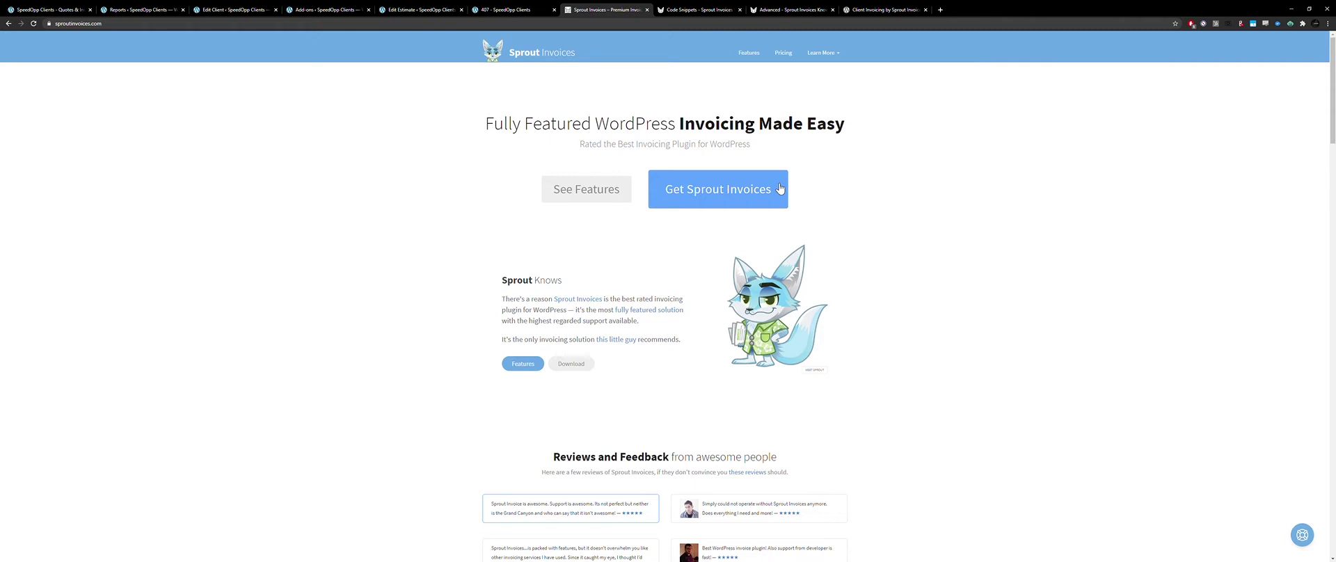
Scroll the sproutinvoices.com homepage to the add-ons section, then switch to the Code Snippets docs
scroll(779, 190, down, 4)
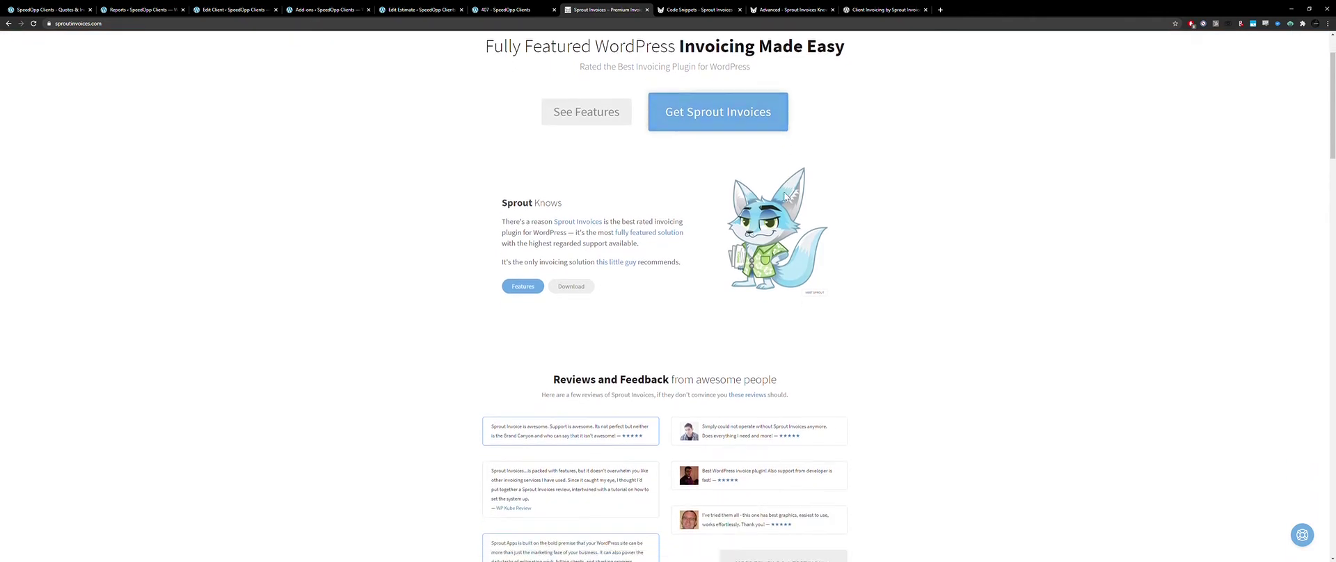
scroll(778, 194, down, 8)
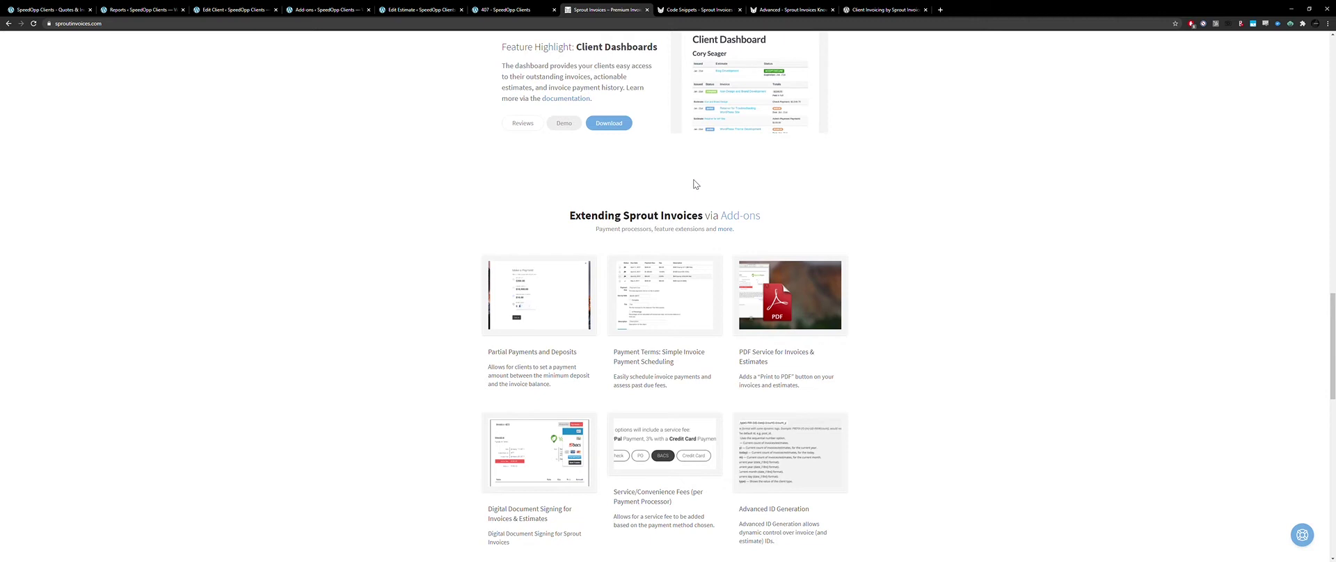
click(695, 10)
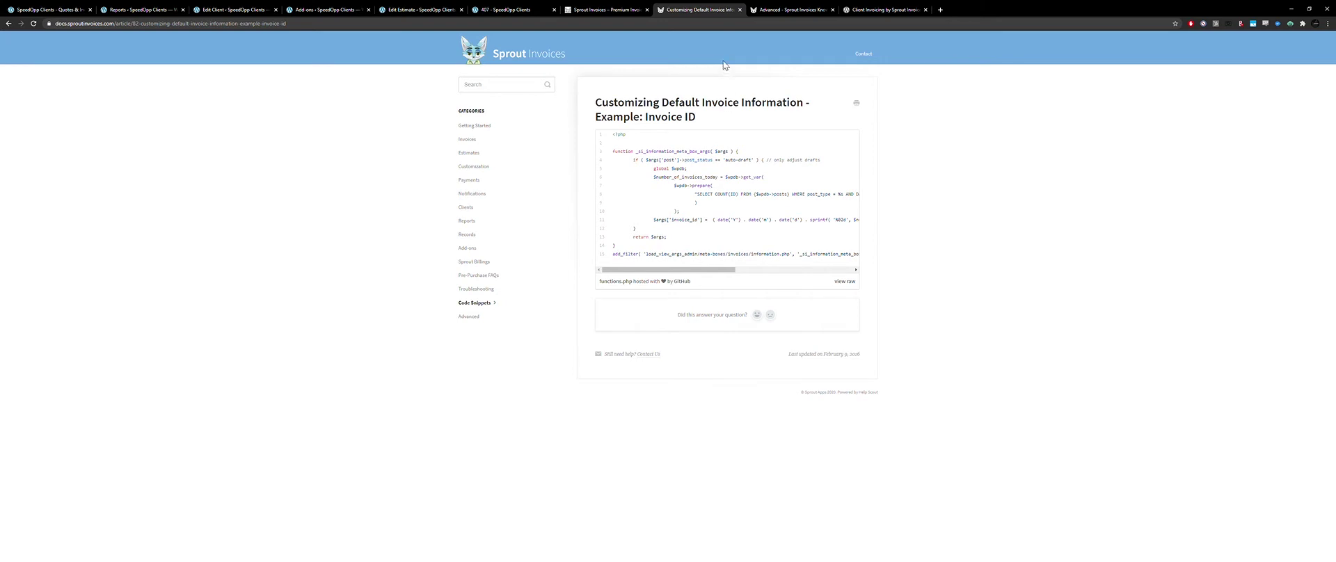
Open the advanced doc 'Adding a Tax Rate Per Line Item, Including HST, GST and PST', then go to the WordPress.org plugin page
click(783, 10)
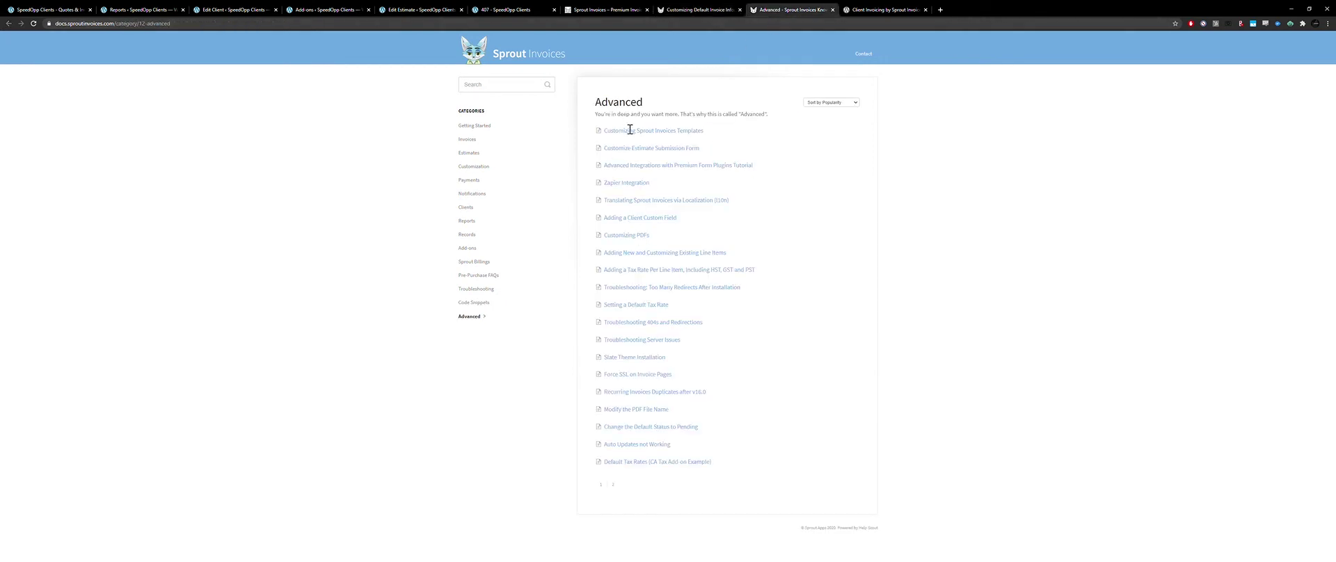
click(657, 272)
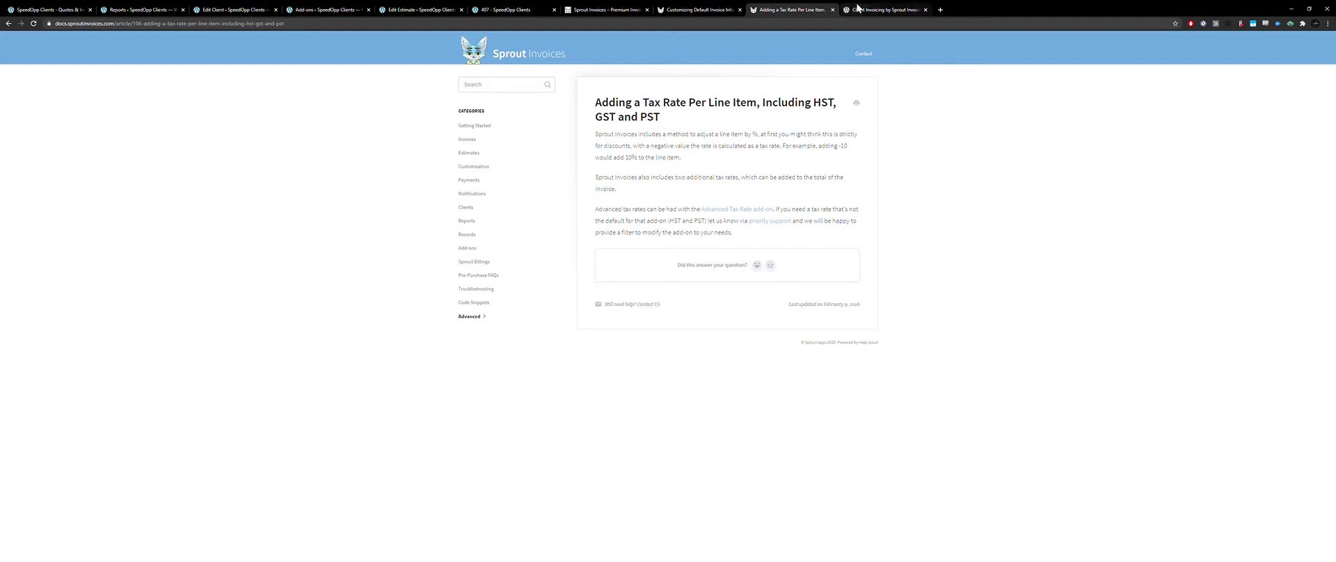
click(857, 8)
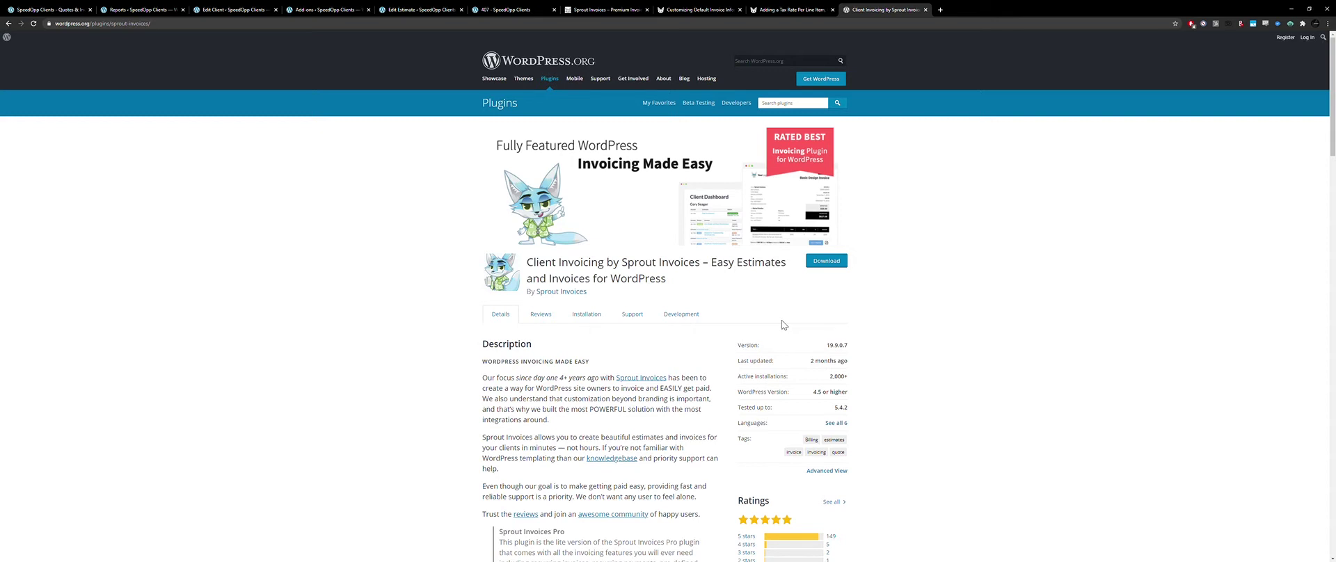
scroll(737, 317, down, 2)
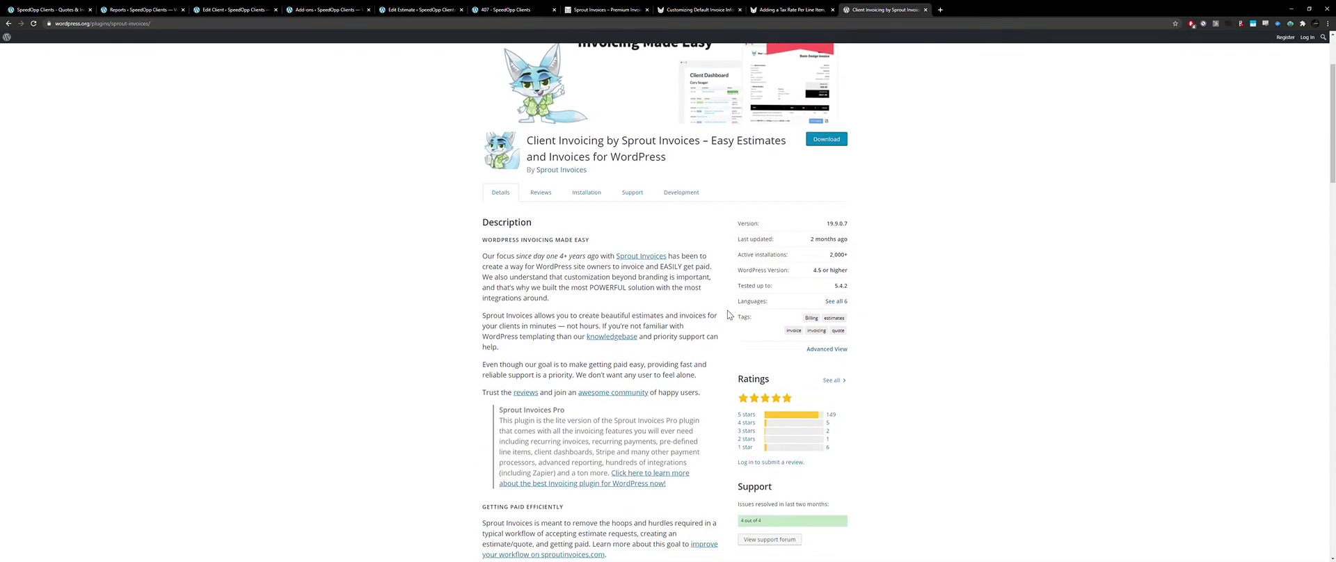
scroll(727, 314, down, 4)
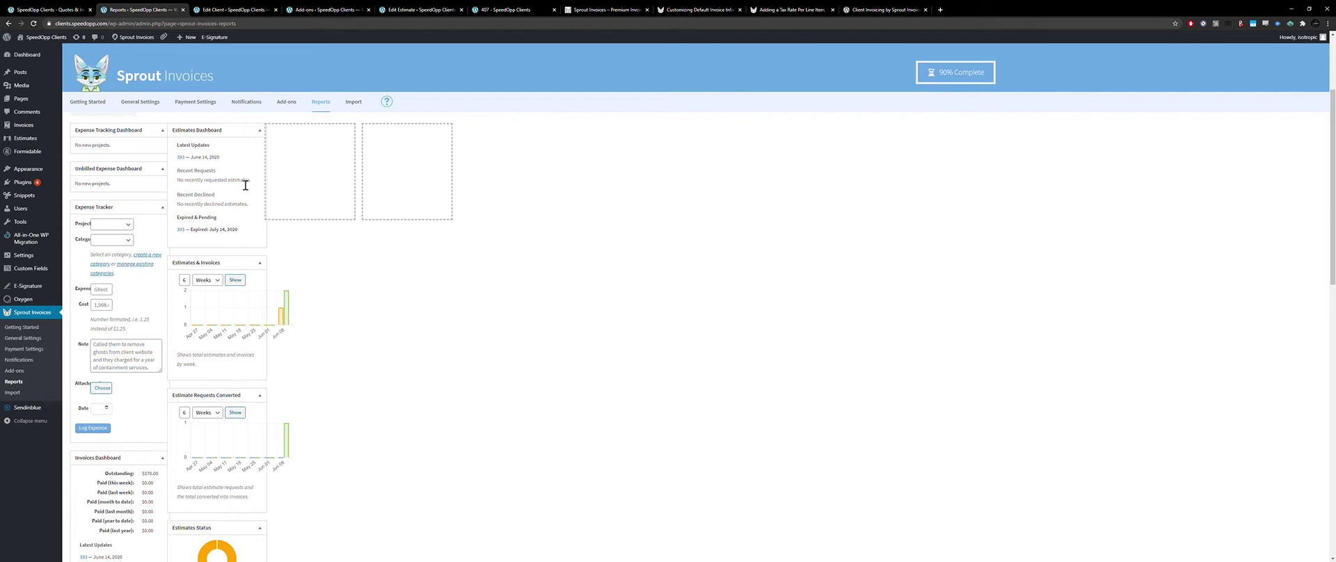
Scroll down through the Reports expense, estimate and invoice widgets and back up
scroll(245, 185, down, 15)
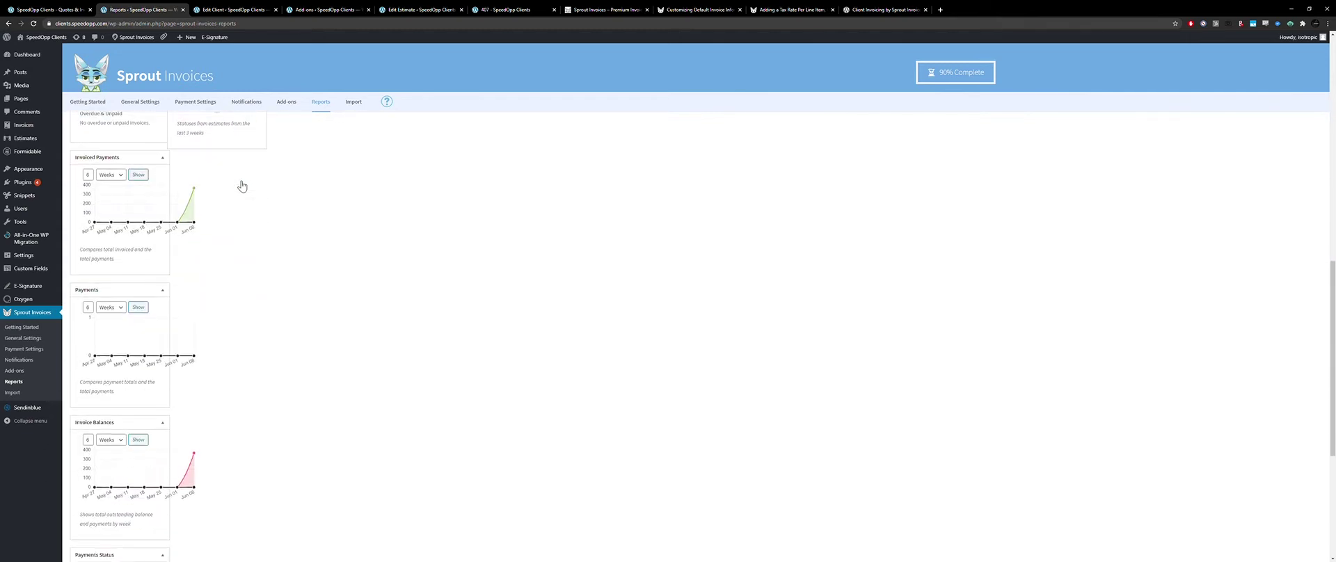
scroll(243, 188, up, 15)
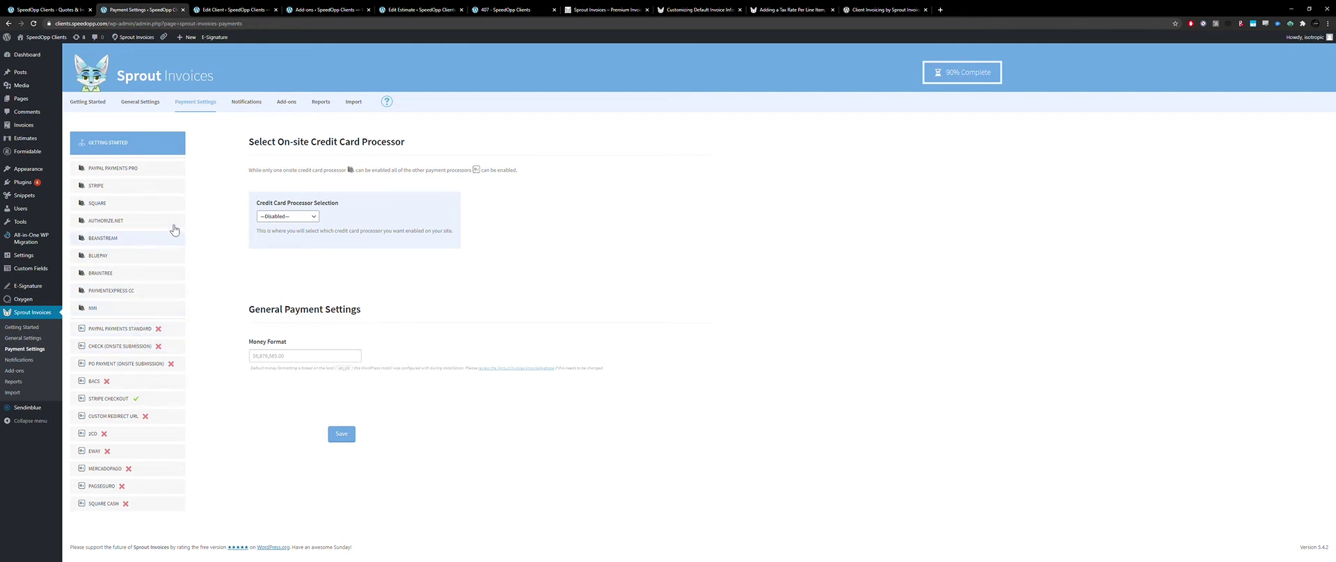
Go from Payment Settings to the Sprout Invoices Add-ons page
click(283, 104)
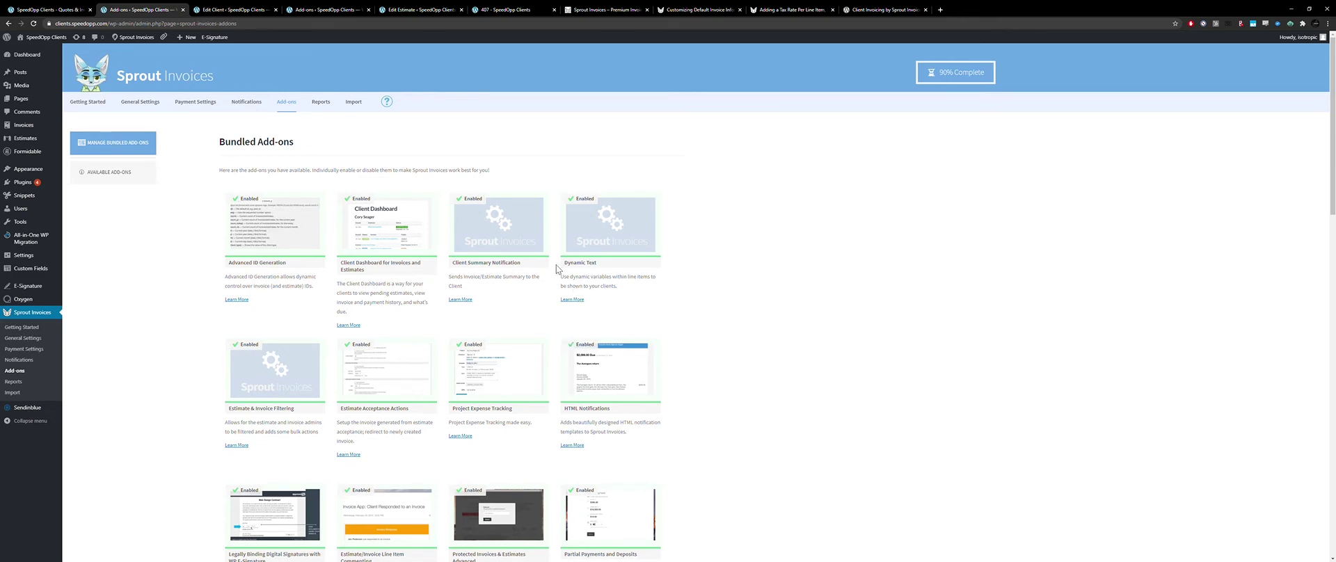
Scroll through the bundled add-on cards to see which are enabled or disabled
scroll(615, 275, down, 10)
scroll(616, 276, down, 5)
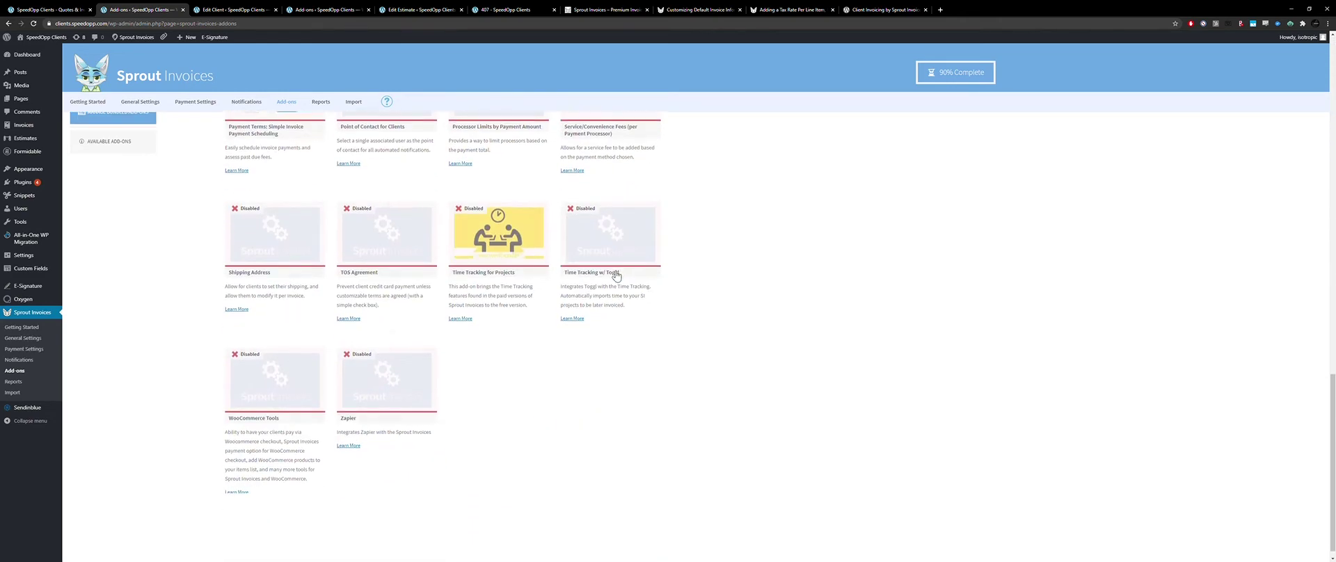
scroll(613, 275, up, 5)
scroll(614, 275, up, 1)
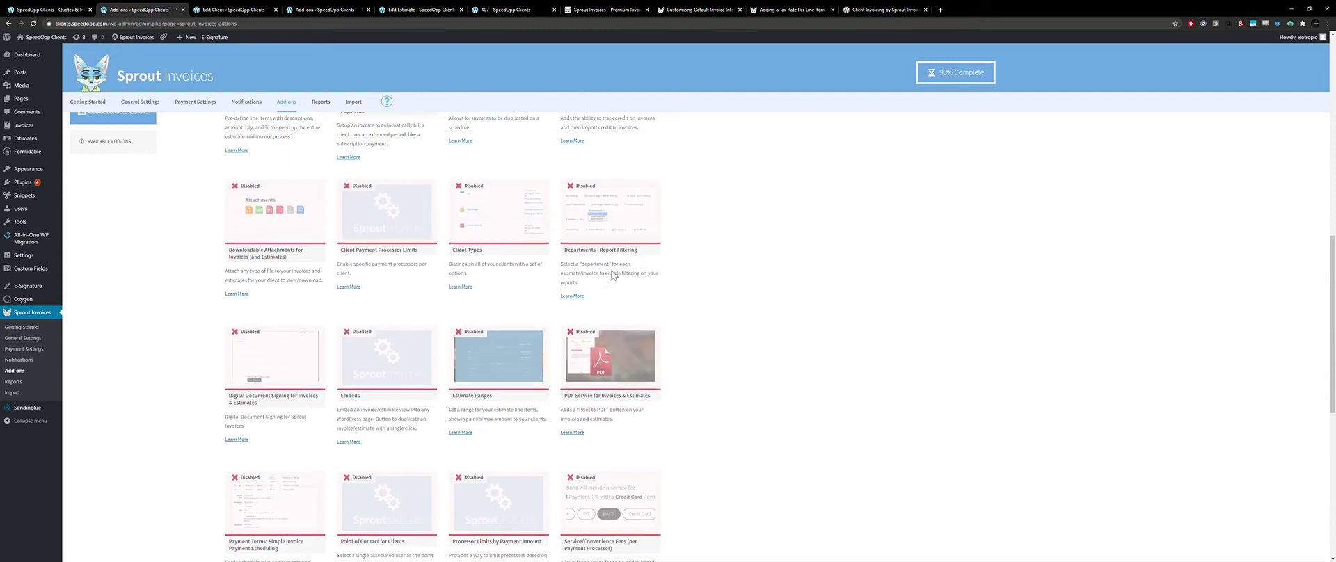
scroll(469, 275, down, 1)
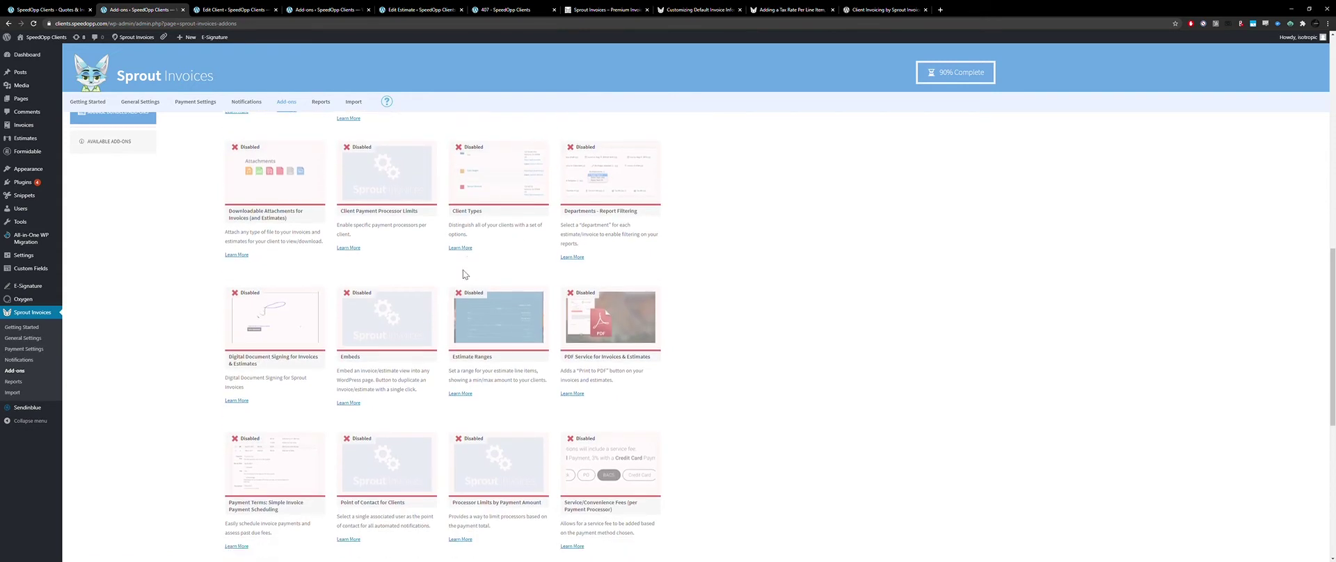
scroll(464, 274, down, 2)
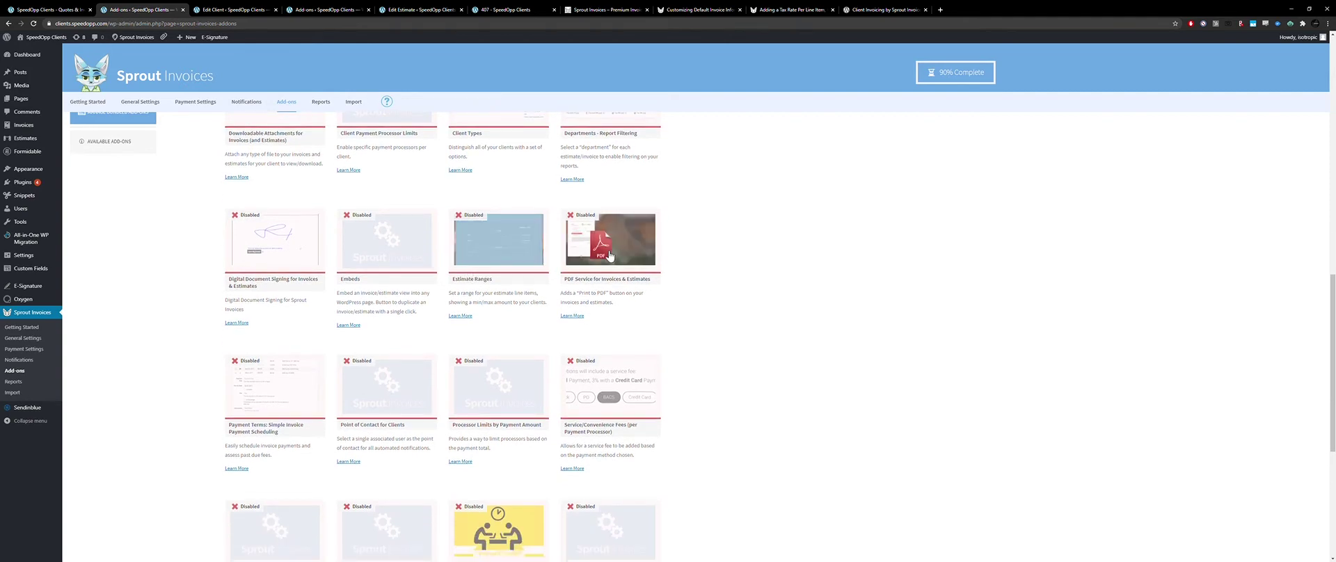
scroll(493, 379, down, 3)
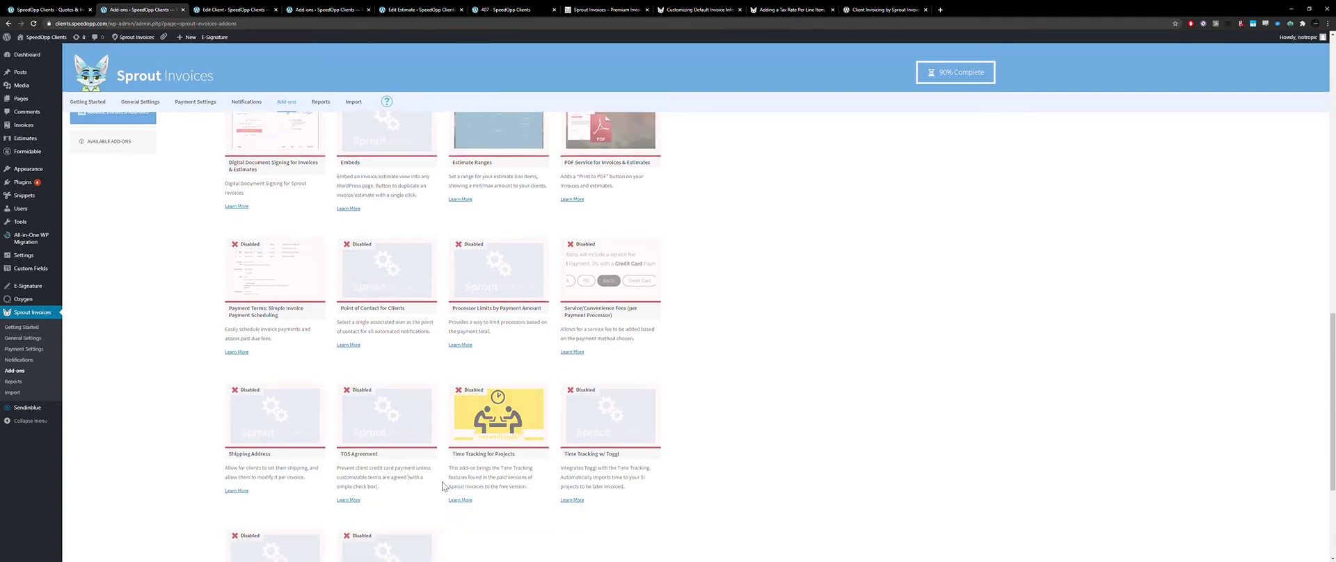
Return to the top of the add-ons list and move to the client's Edit Client page
scroll(328, 420, up, 1)
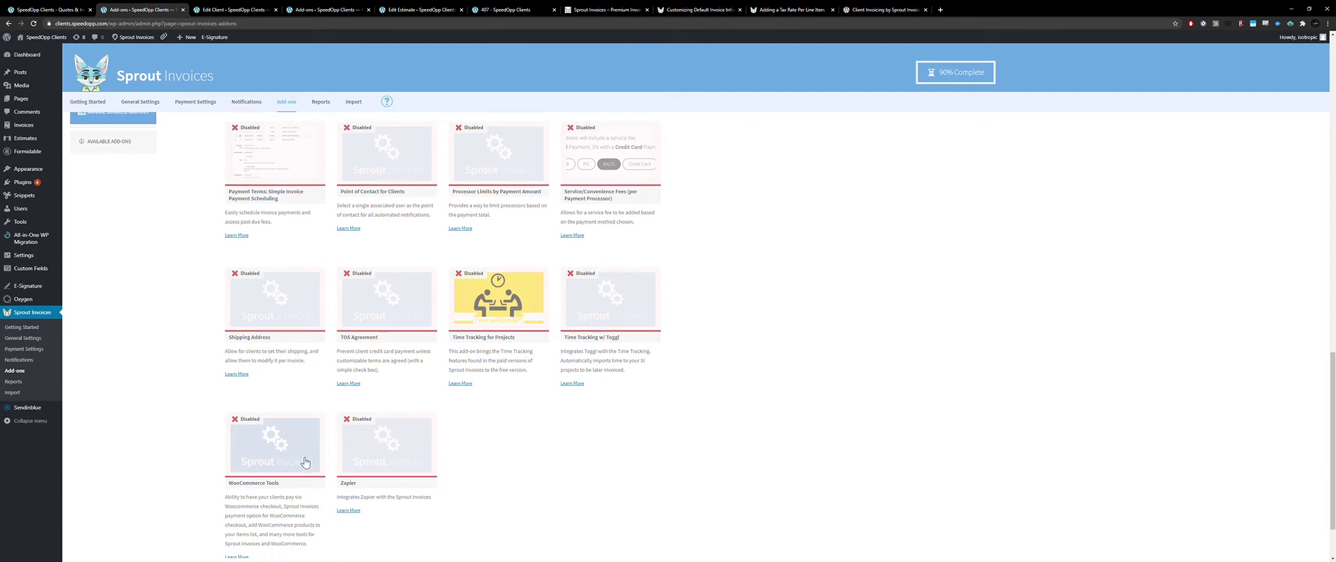
scroll(292, 344, up, 10)
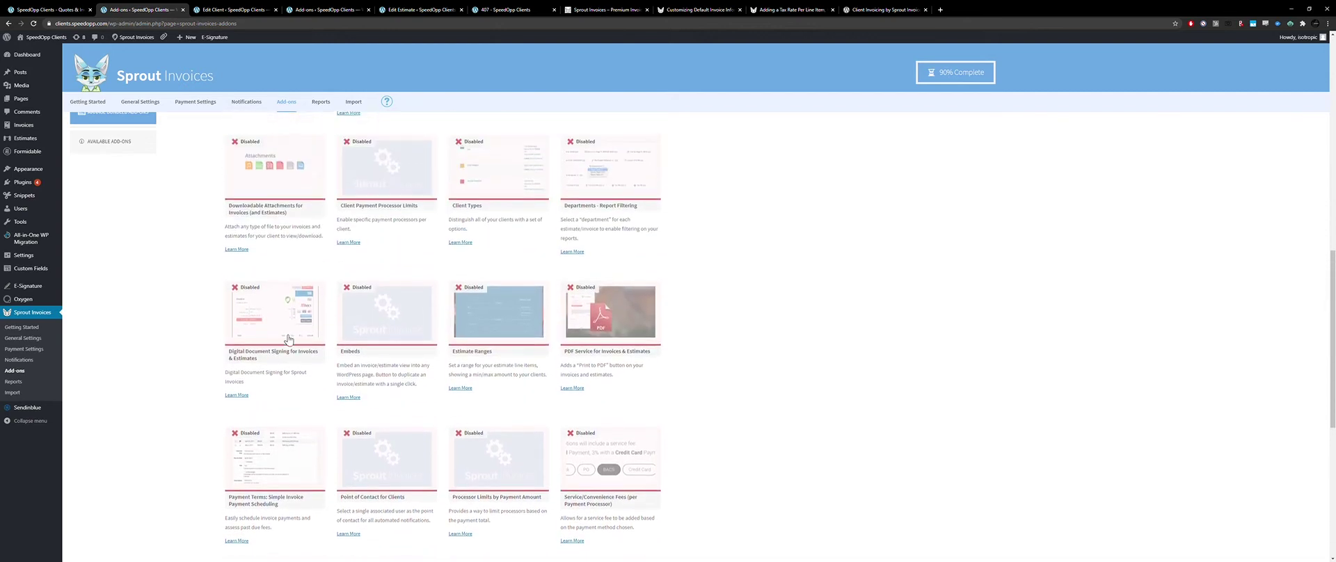
scroll(284, 314, up, 2)
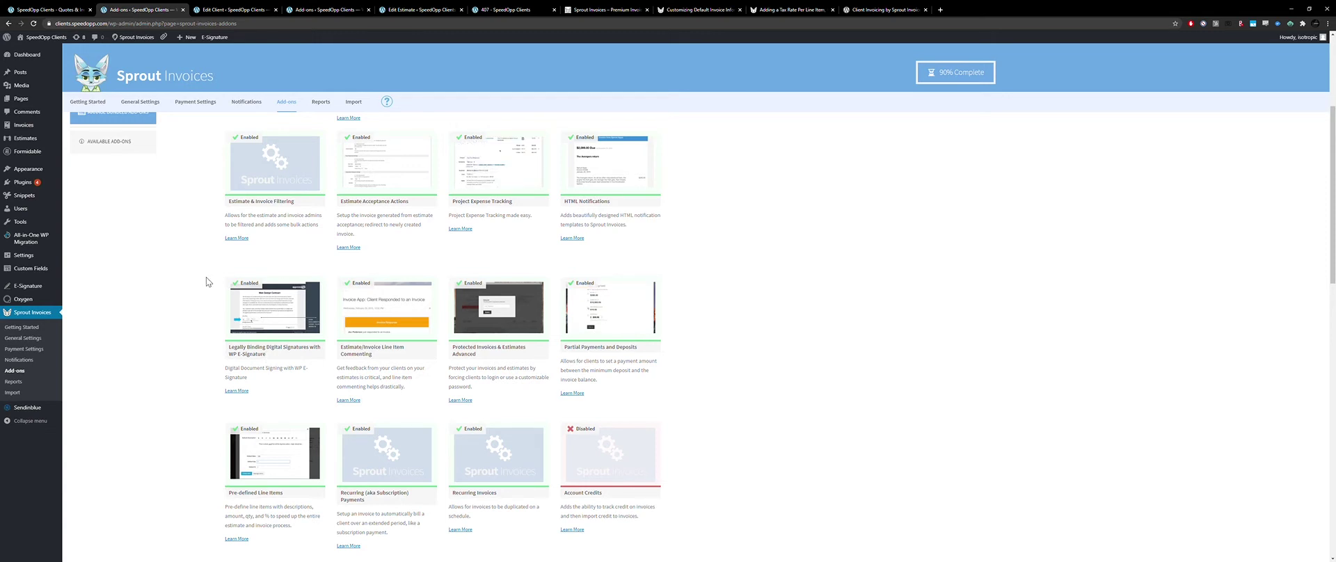
scroll(206, 282, up, 3)
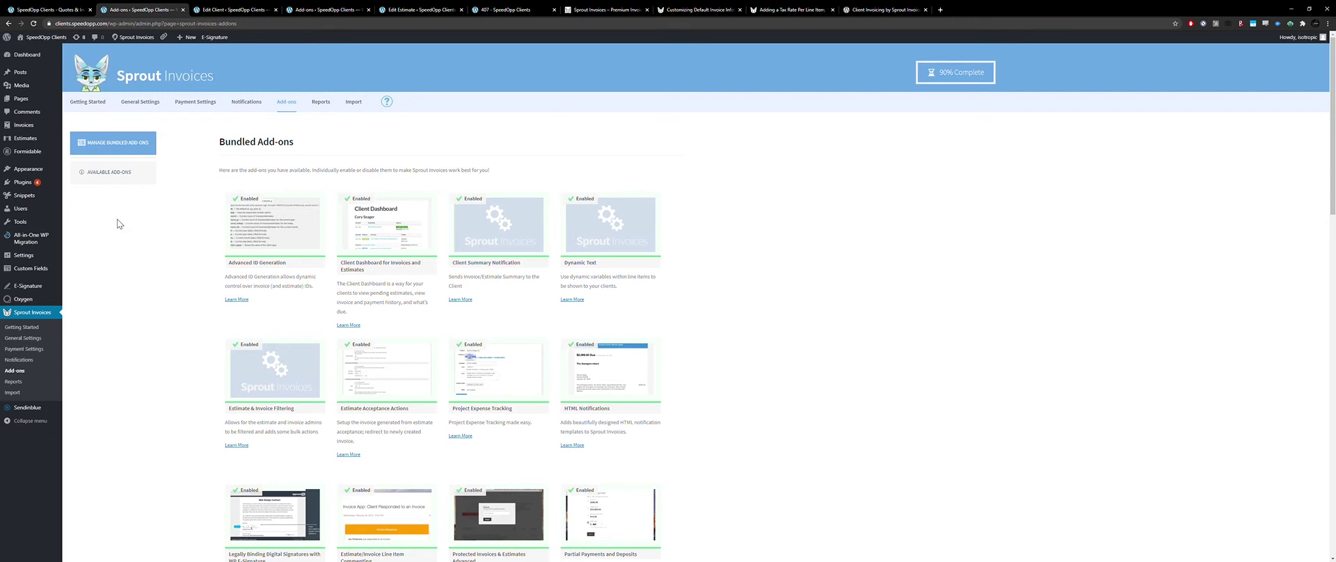
mouse_move(38, 141)
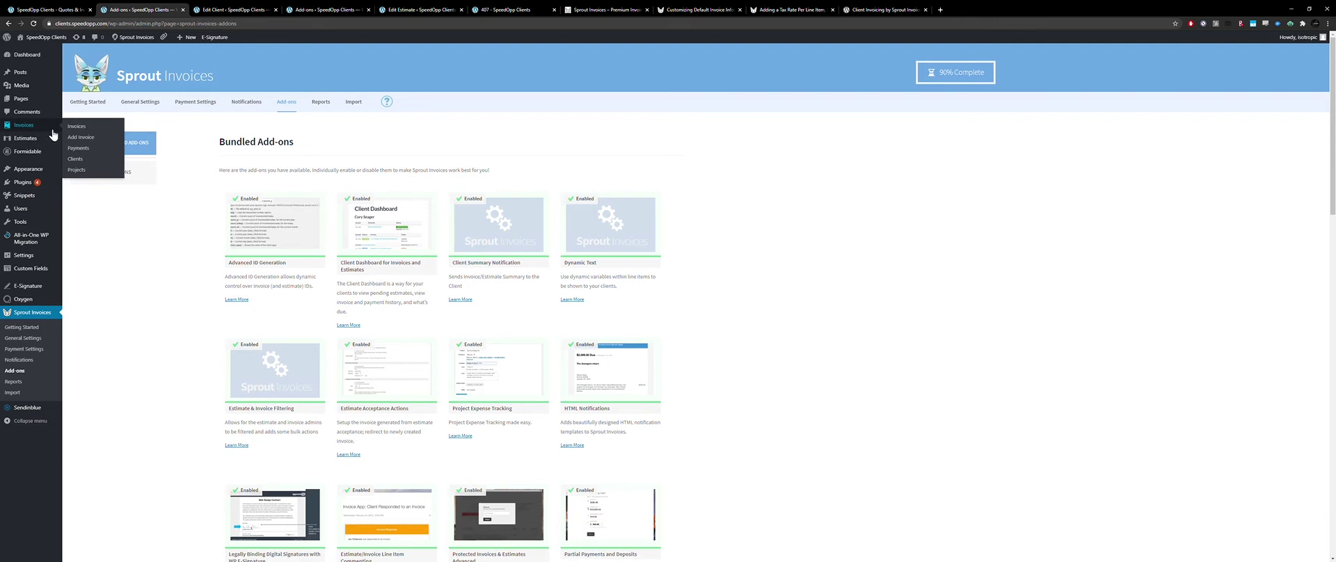
click(218, 9)
Review the client's information and custom customer-data fields, then go to editing estimate 407
mouse_move(231, 38)
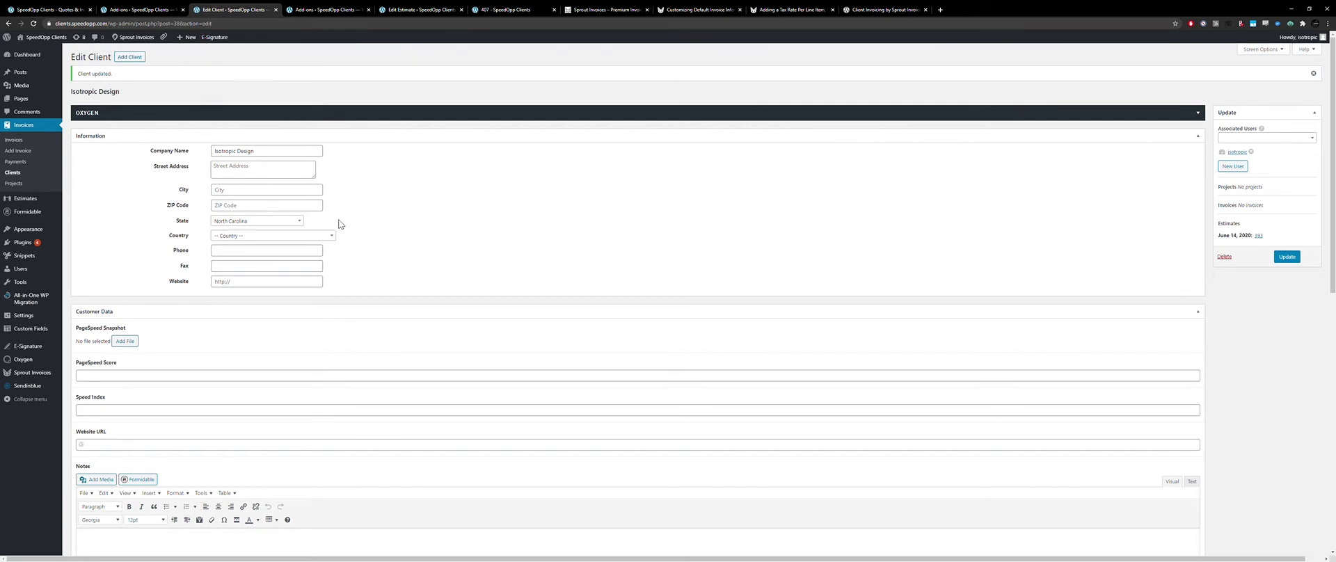
scroll(390, 227, down, 1)
scroll(389, 227, down, 15)
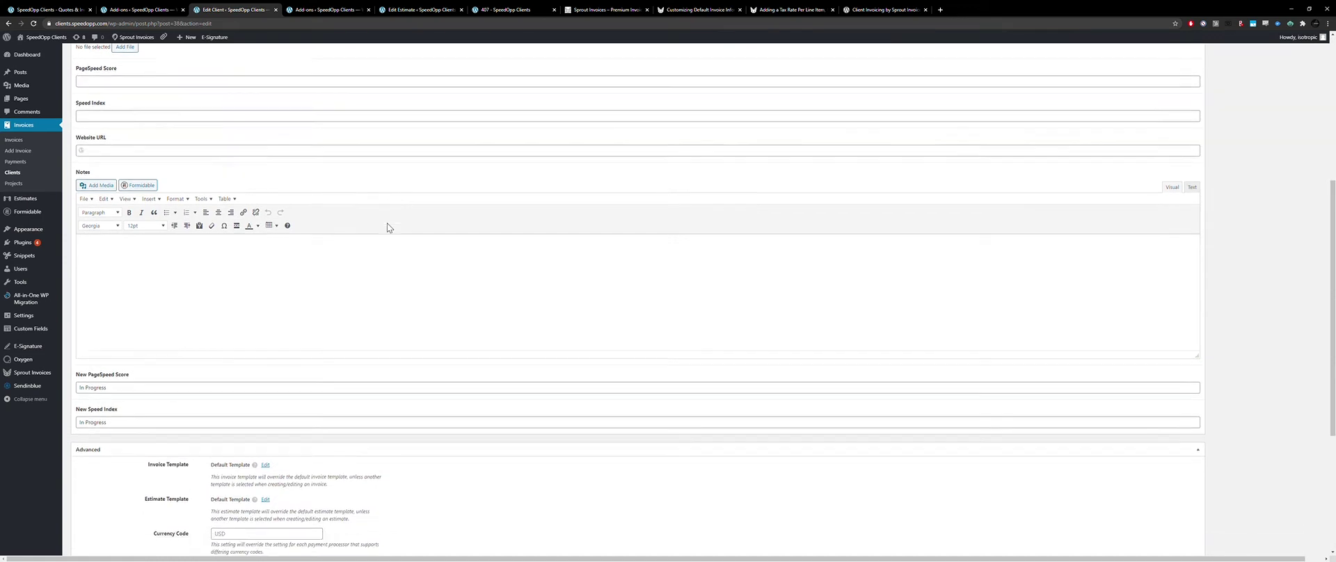
scroll(392, 228, up, 16)
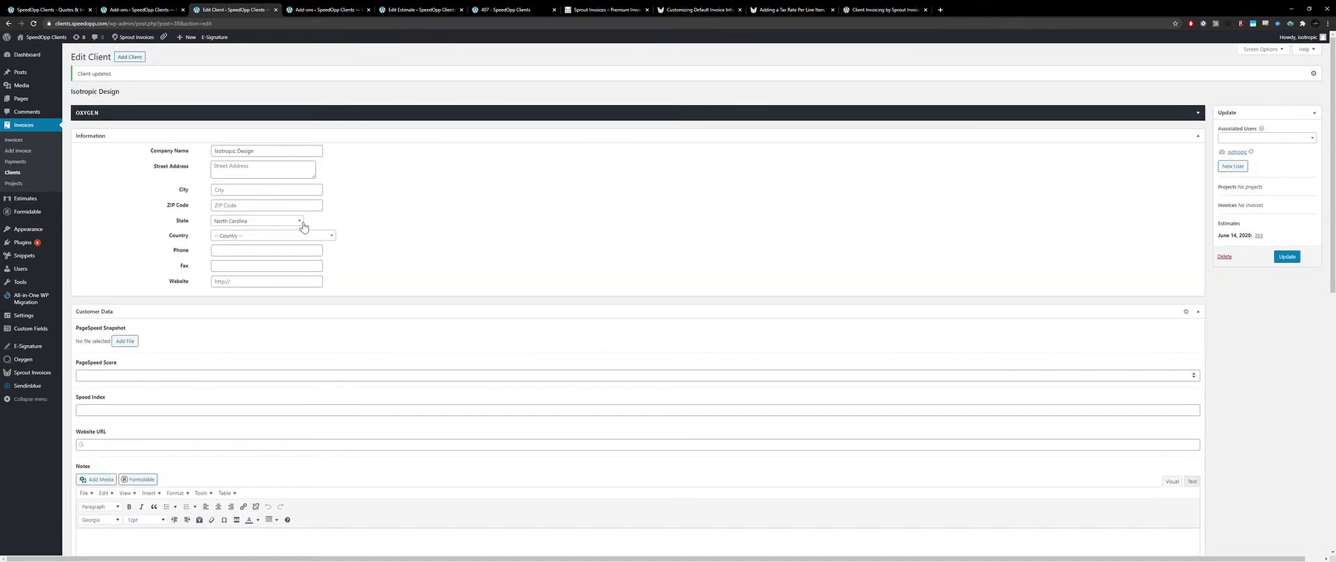
click(395, 9)
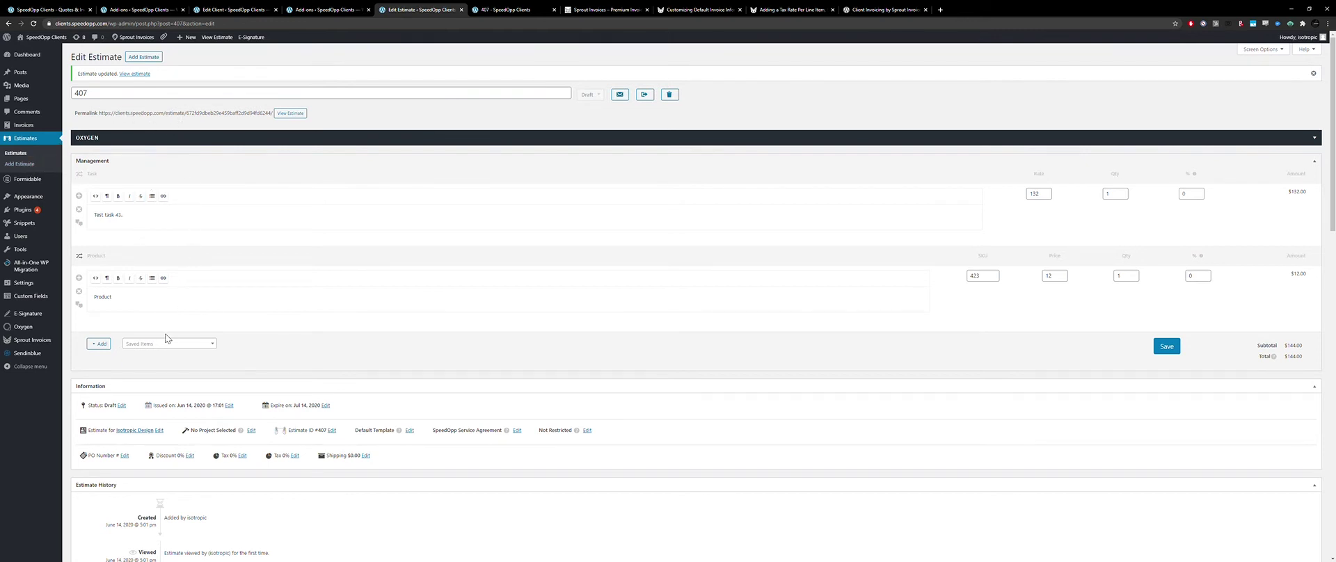
Nest the Product line under the Test task and select the SpeedOpp Service Agreement text
drag(201, 265, 229, 256)
click(100, 344)
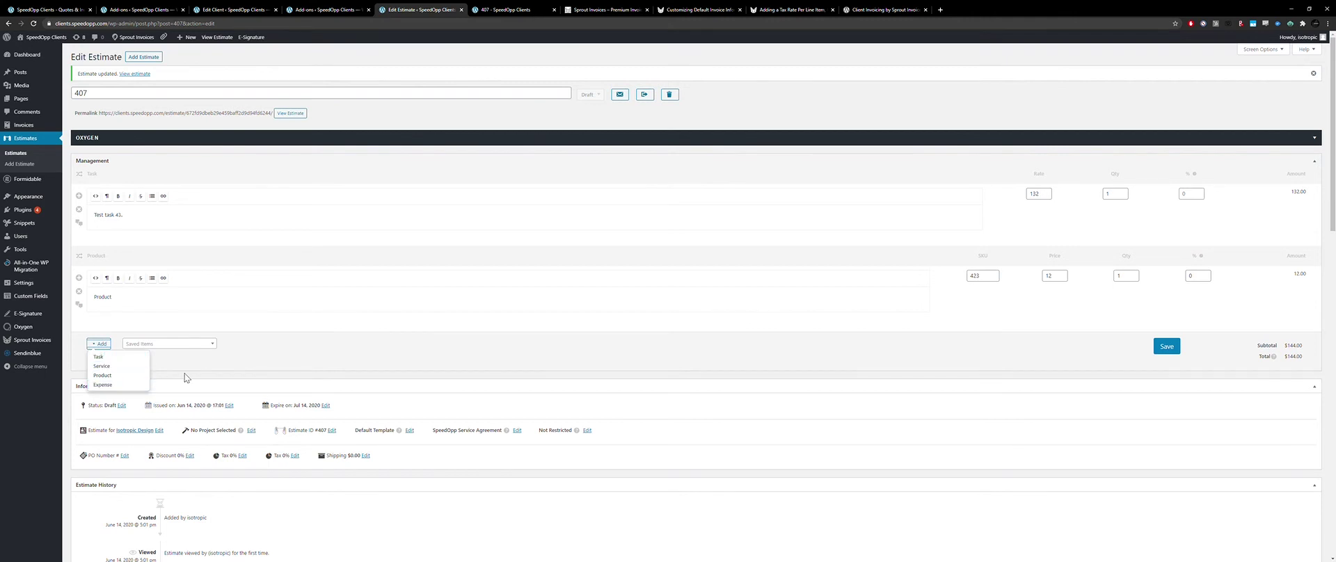
click(310, 366)
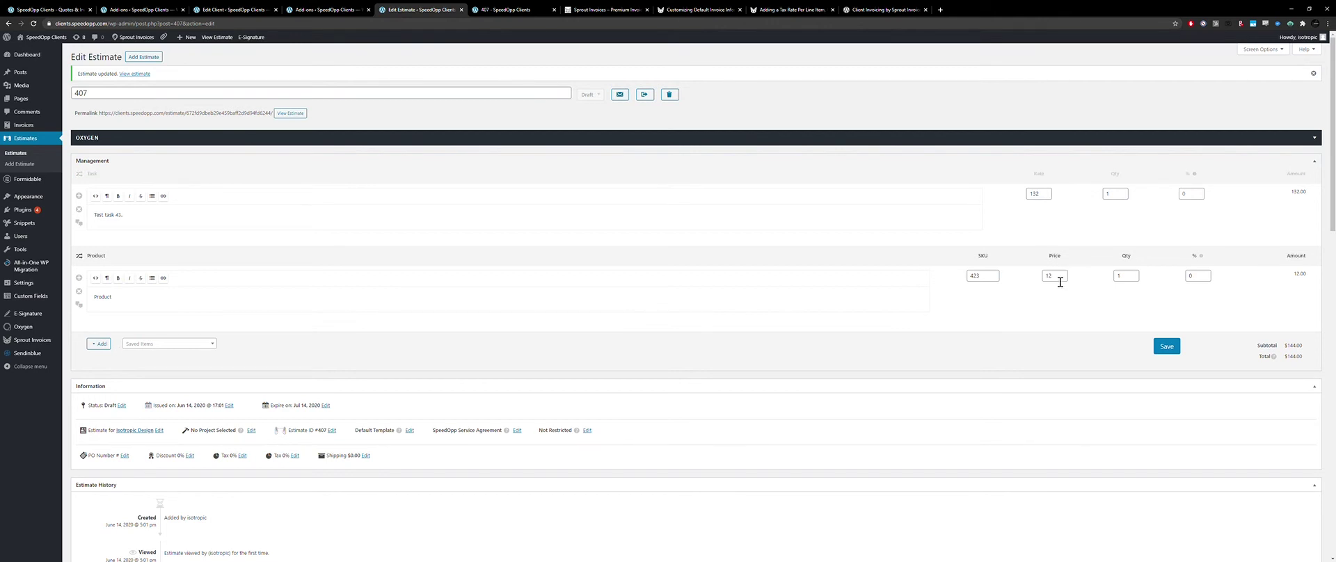
scroll(882, 397, down, 2)
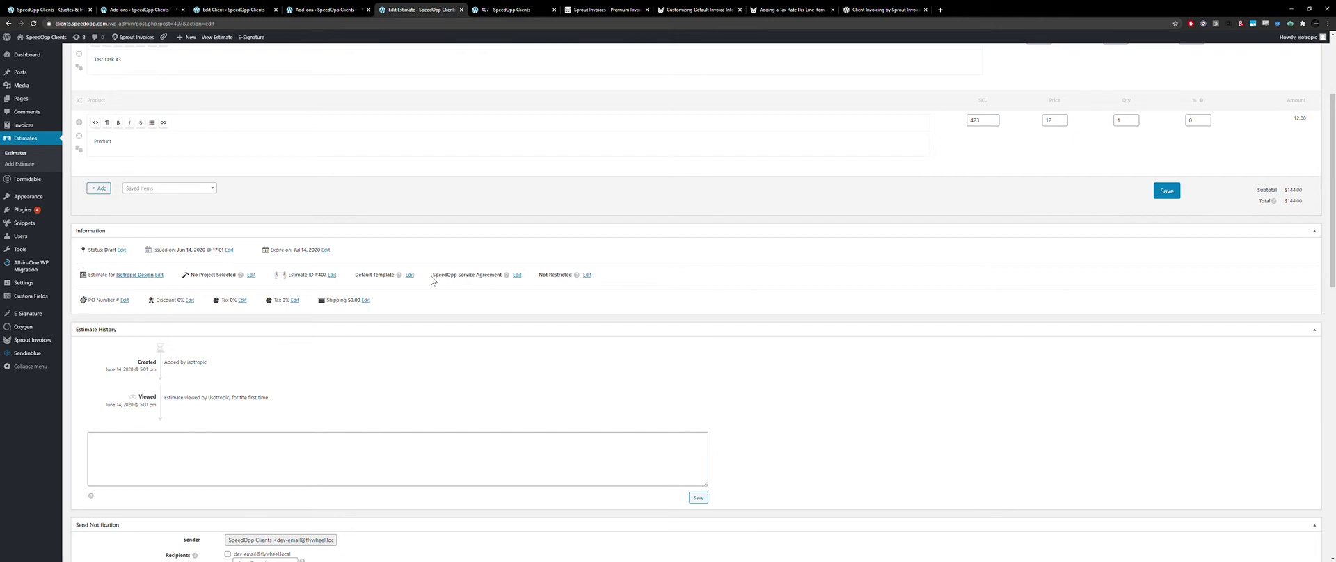
drag(432, 274, 504, 279)
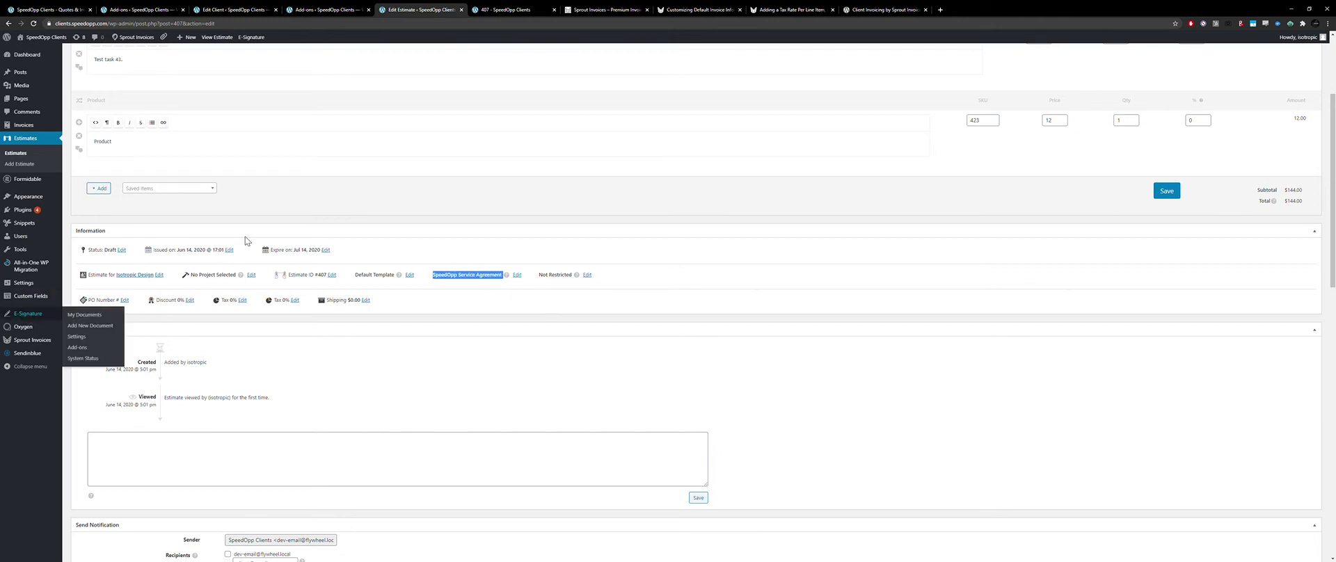
click(588, 275)
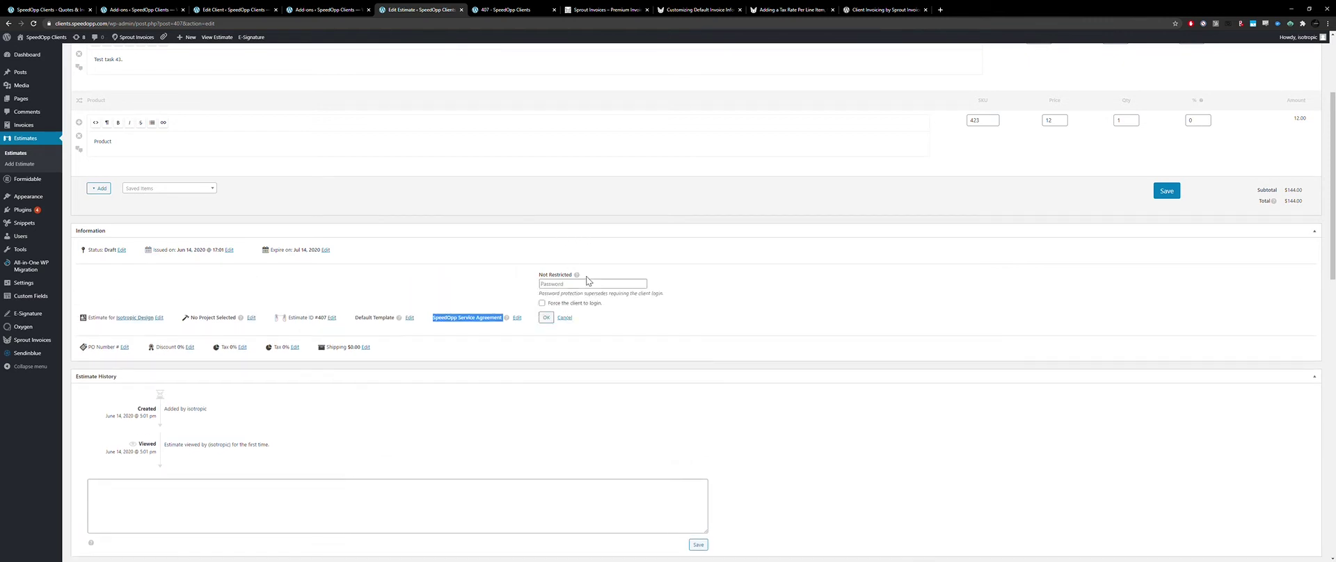
click(565, 318)
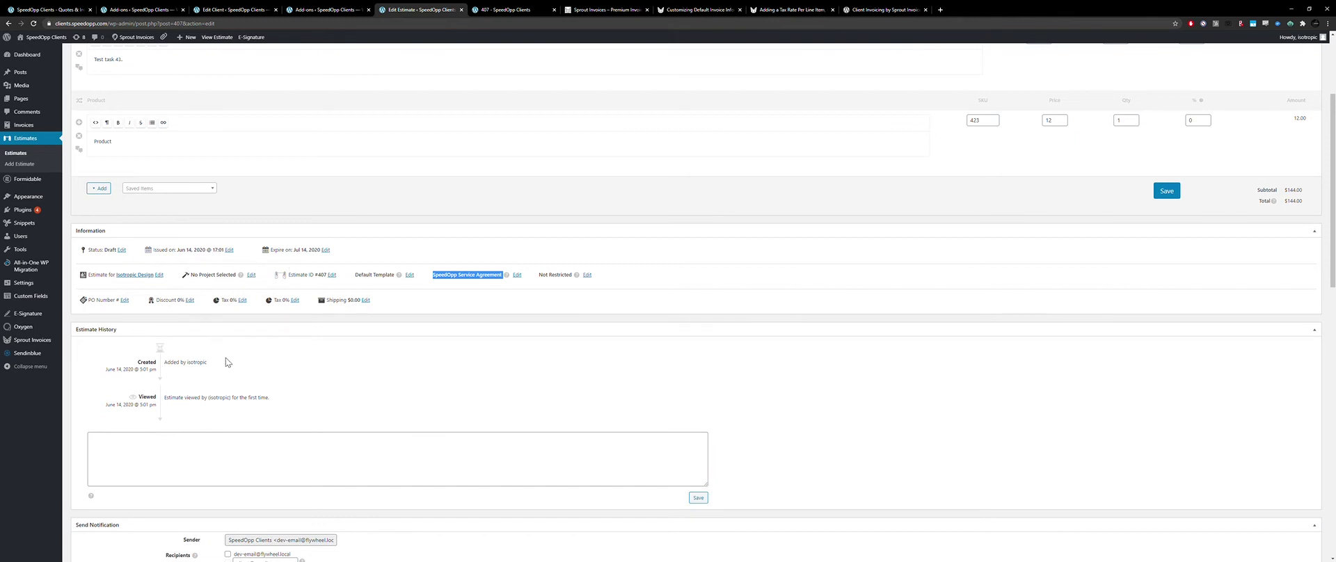
scroll(228, 362, down, 3)
scroll(174, 251, down, 3)
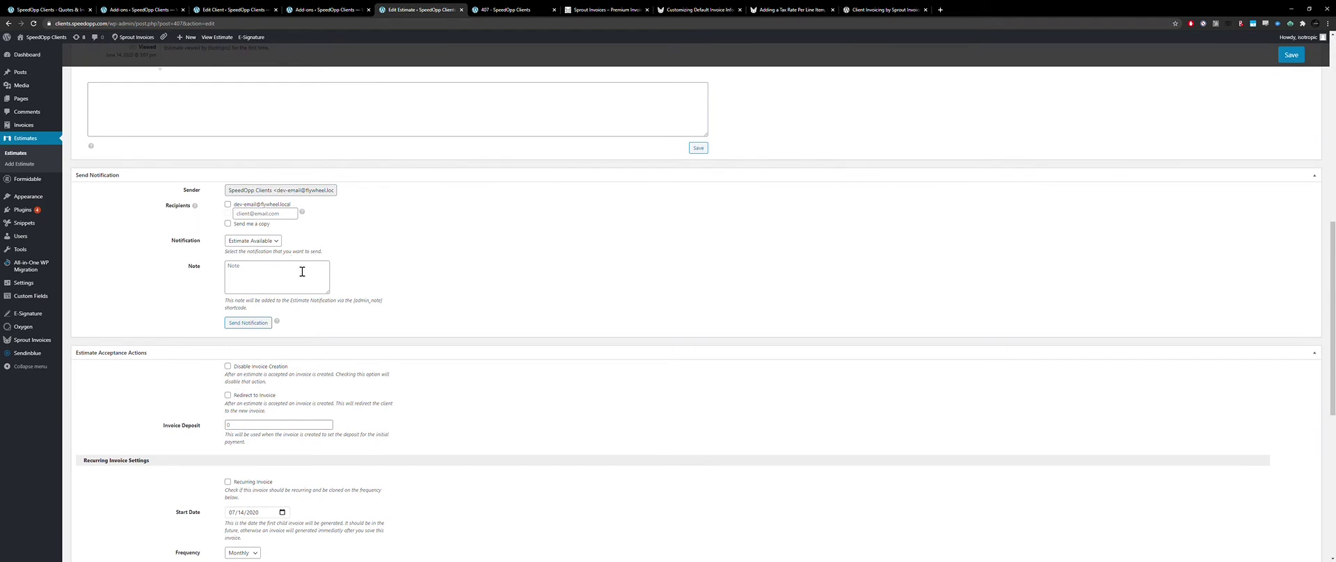
Enter a 50 invoice deposit on estimate 407, save it, and view its client-facing page
scroll(298, 308, down, 2)
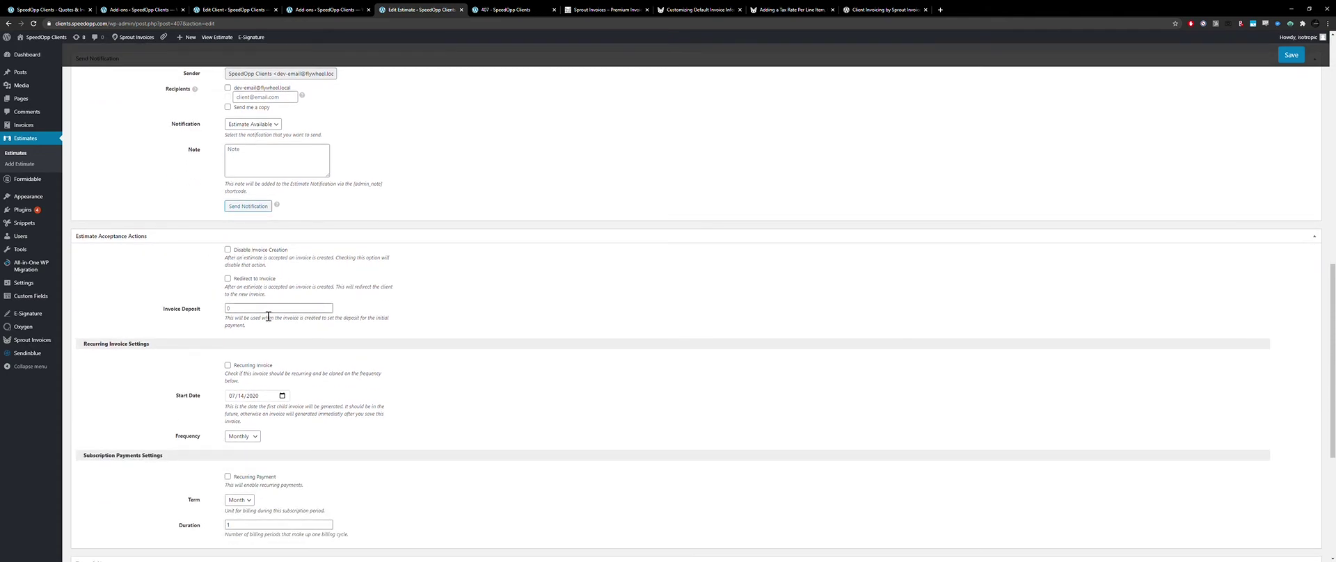
scroll(267, 311, down, 2)
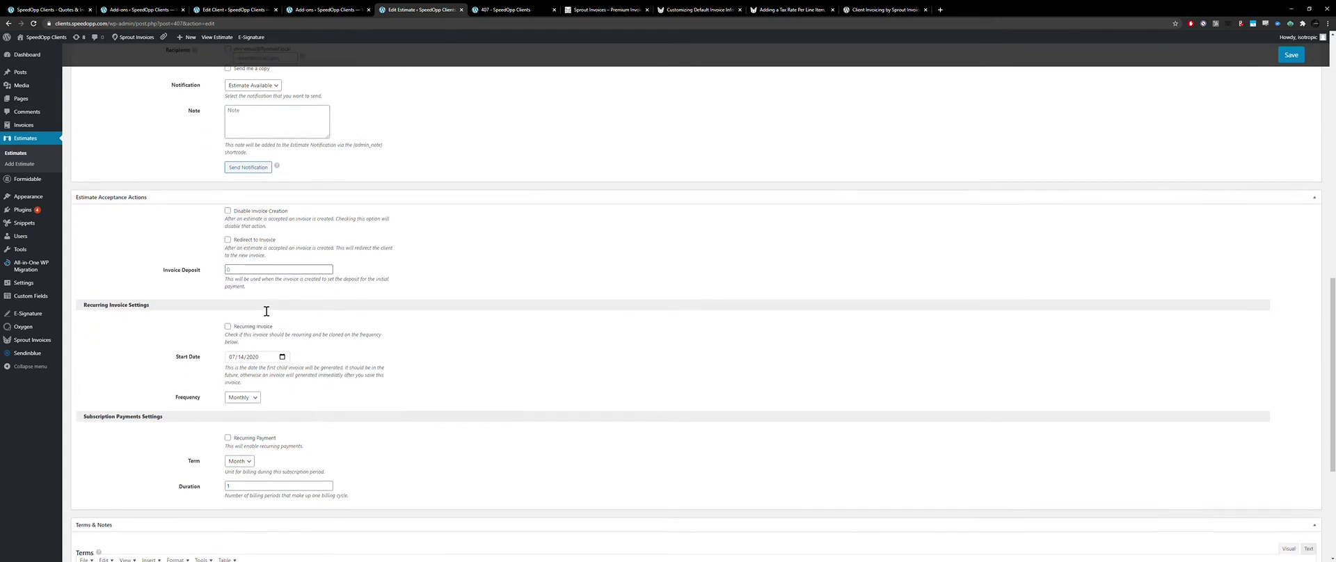
click(261, 234)
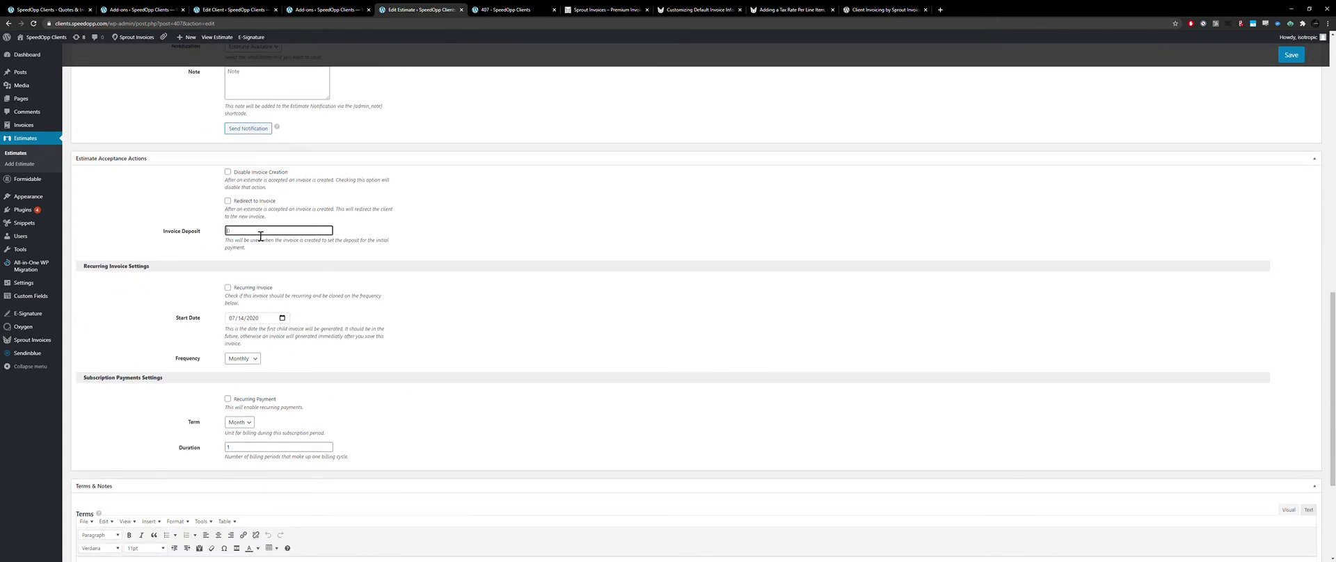
click(418, 244)
scroll(418, 245, down, 5)
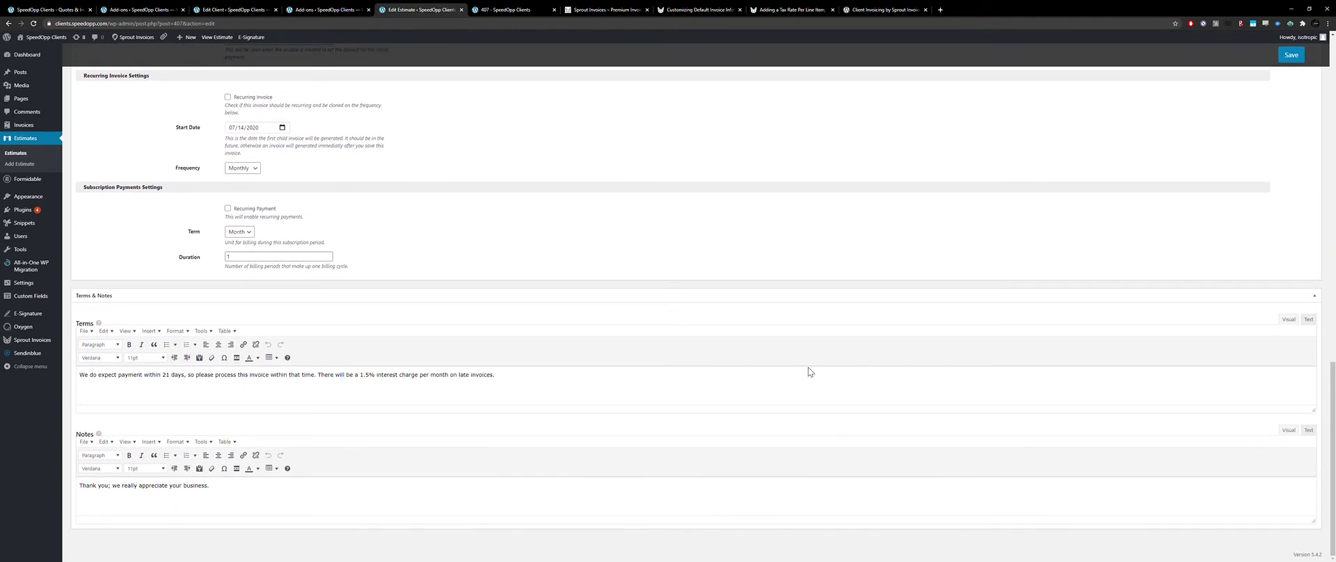
scroll(872, 361, up, 8)
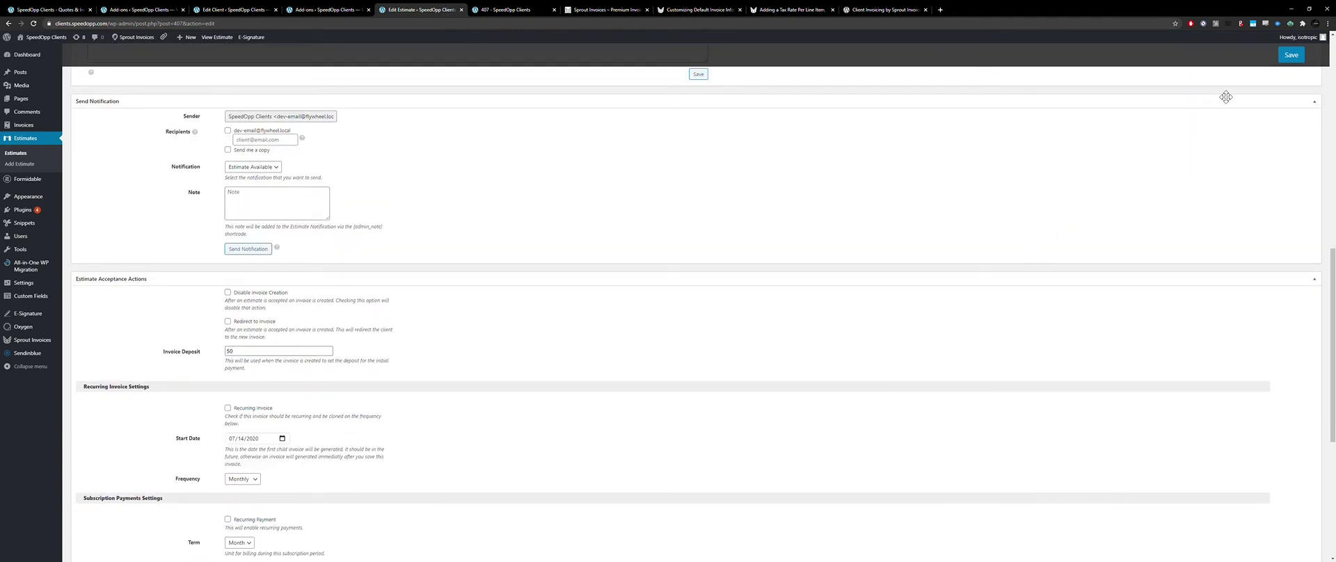
click(1291, 55)
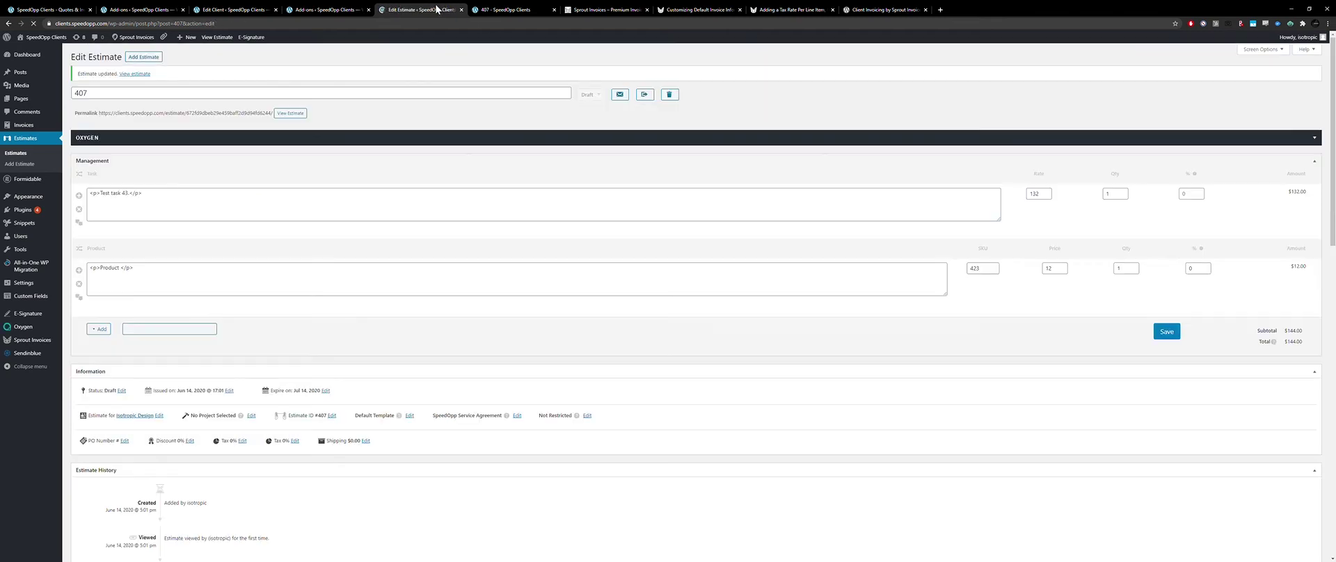
click(527, 9)
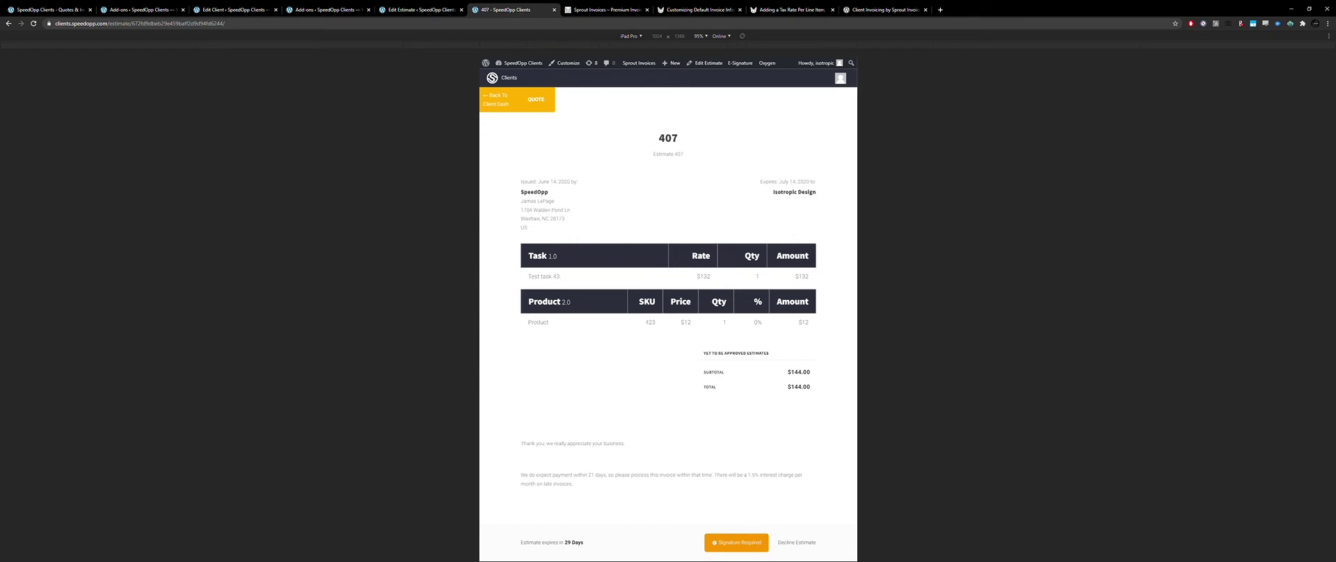
Scroll through estimate 407's client preview with its task and product tables totalling $144.00
scroll(770, 348, down, 1)
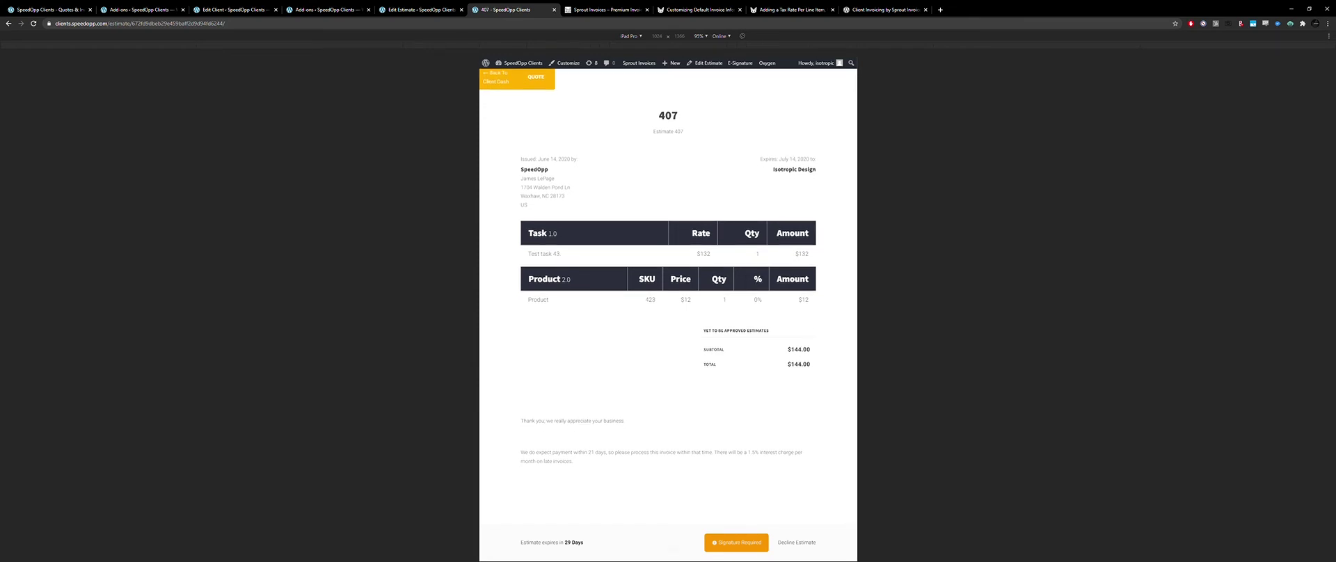
scroll(613, 393, up, 1)
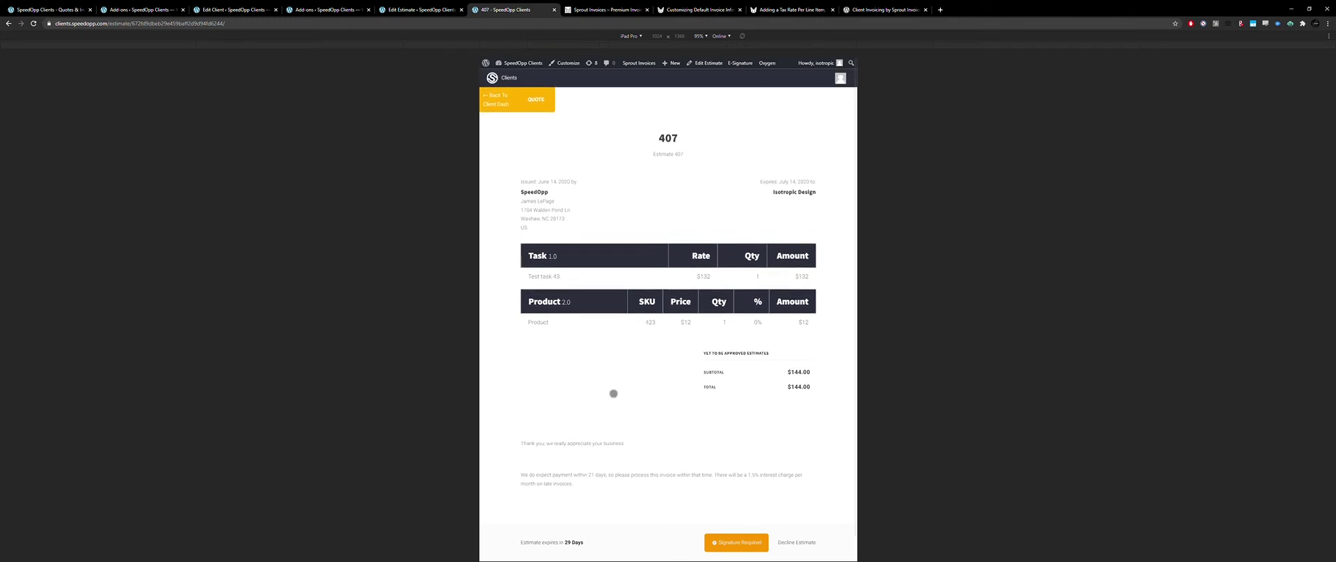
scroll(613, 394, down, 1)
scroll(613, 394, up, 1)
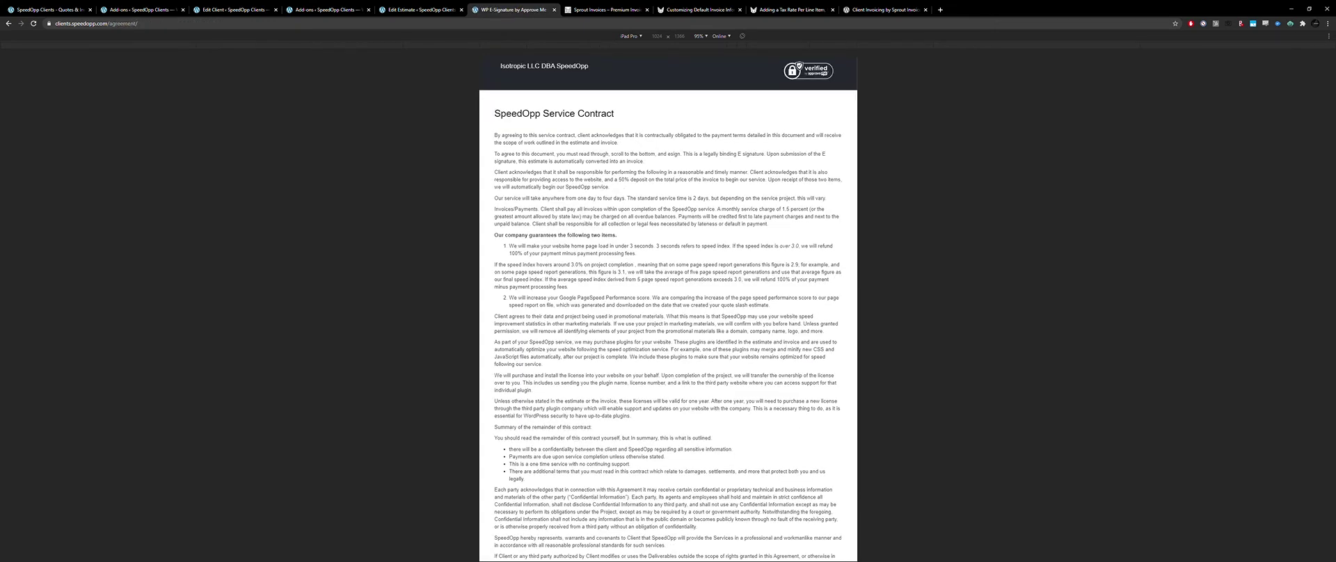
Scroll to the end of the SpeedOpp Service Contract and enter the signer's legal name
scroll(642, 116, down, 20)
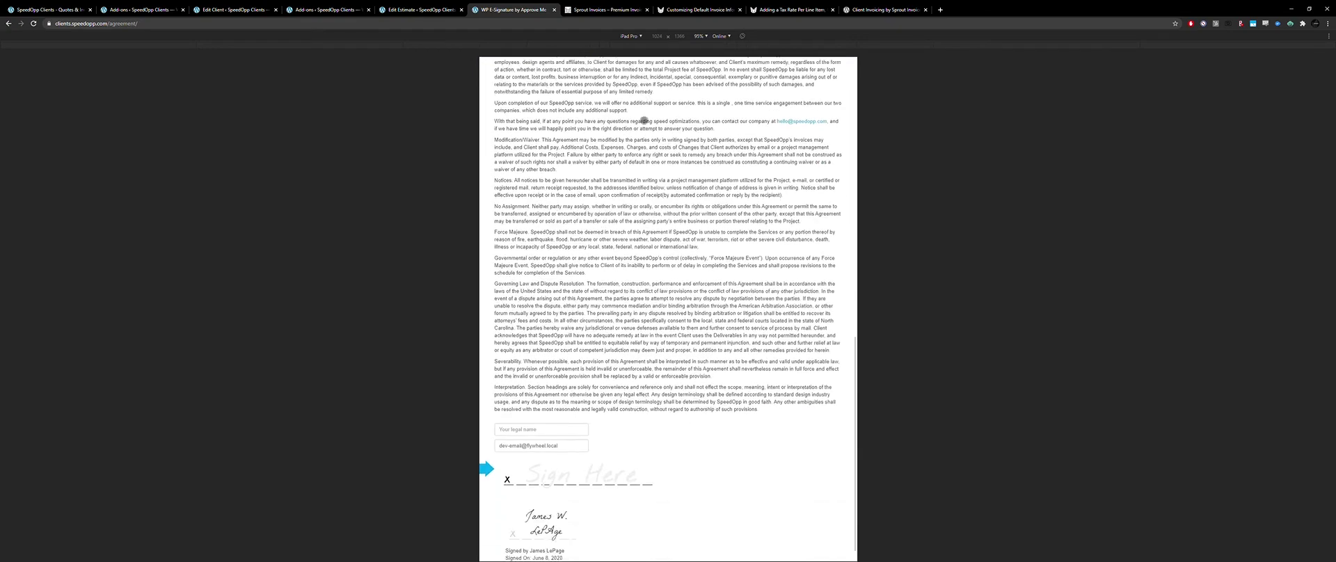
scroll(643, 119, up, 20)
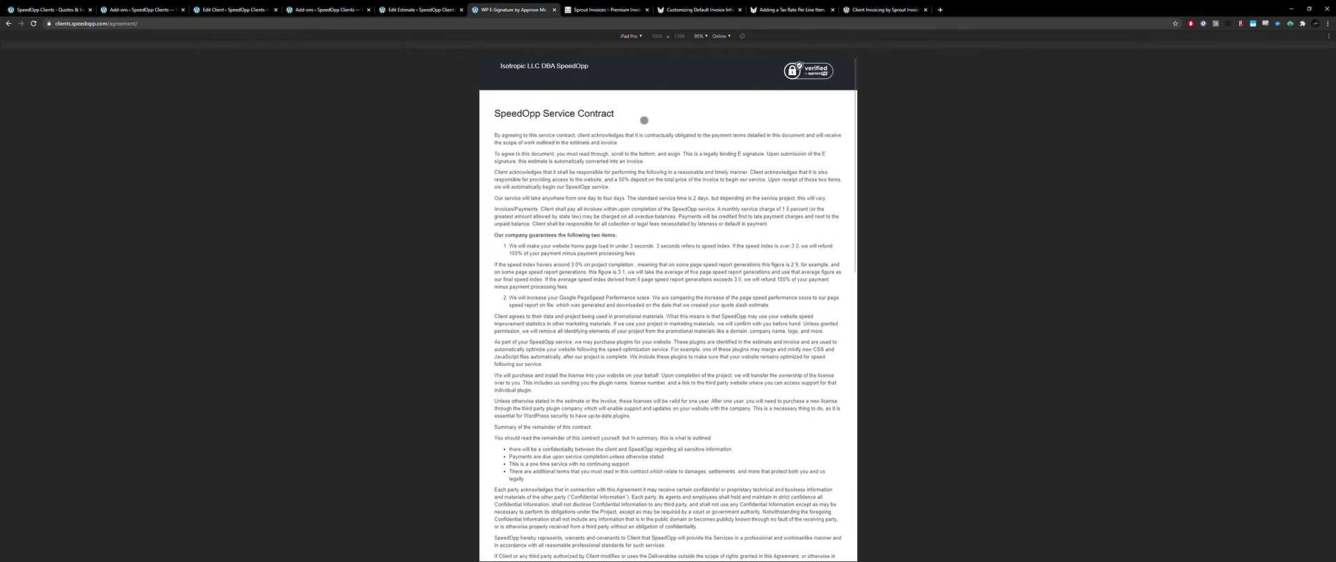
scroll(644, 119, down, 4)
scroll(643, 119, down, 5)
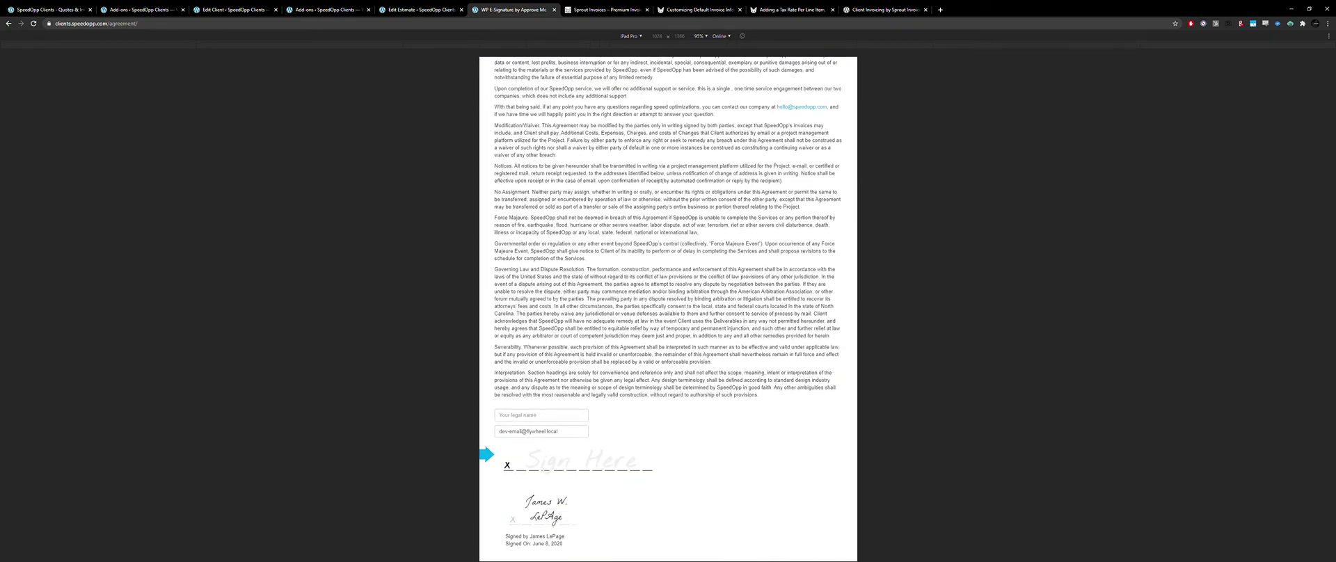
click(545, 421)
text(James LerPage)
Draw a signature in the Sign Here pad and submit it with Next Step
click(578, 460)
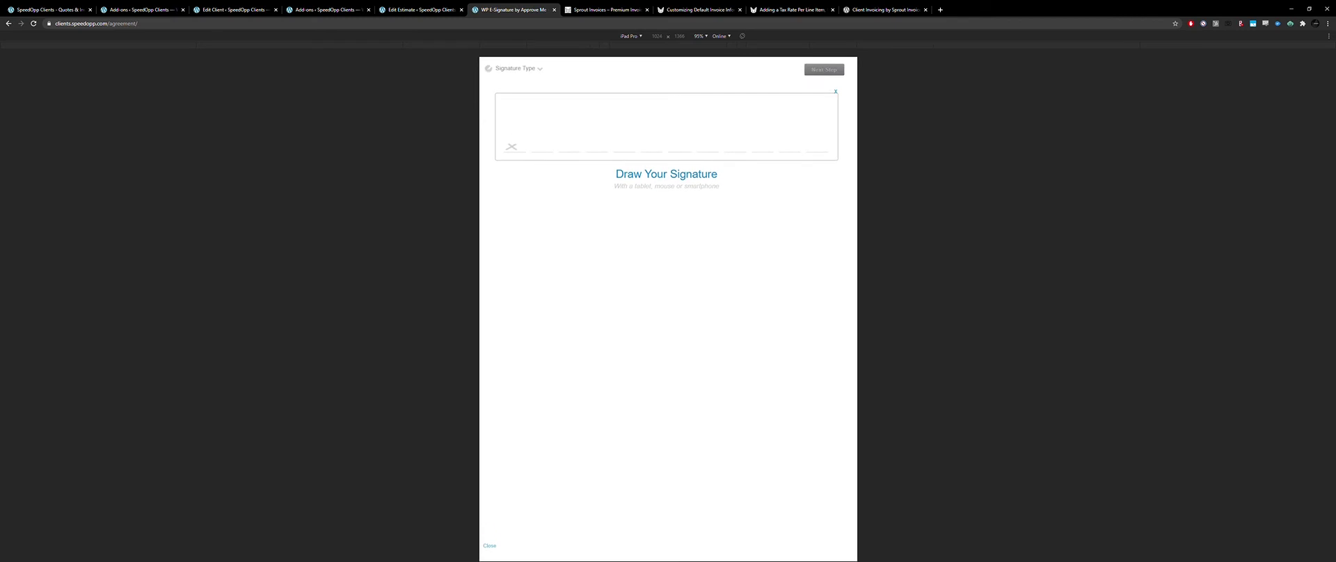
mouse_move(551, 152)
mouse_down()
mouse_move(675, 94)
mouse_move(638, 146)
mouse_up()
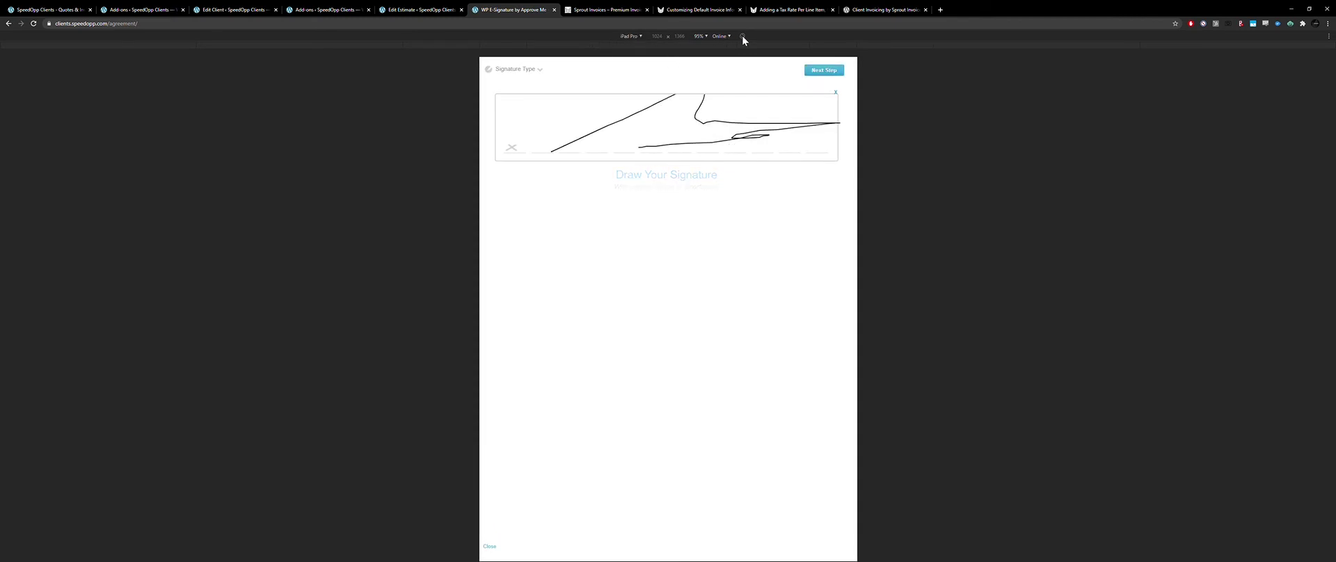
click(828, 70)
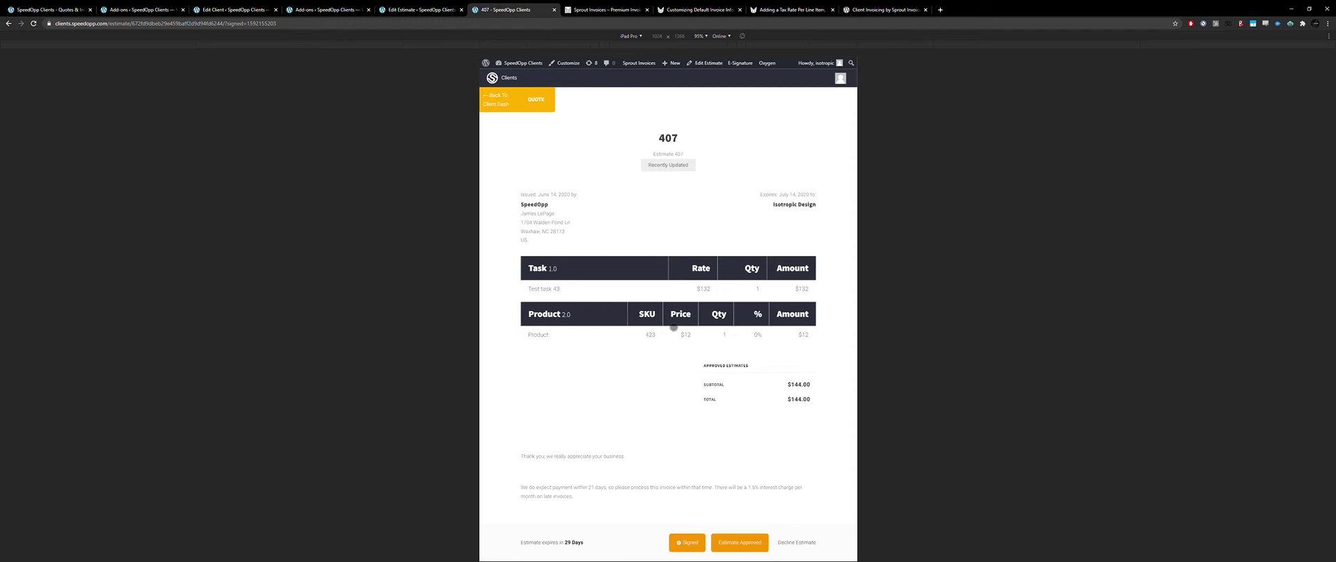
Switch invoice 407 from Temp to Active: Pending Payment(s) in the Invoices list, then open it
click(407, 9)
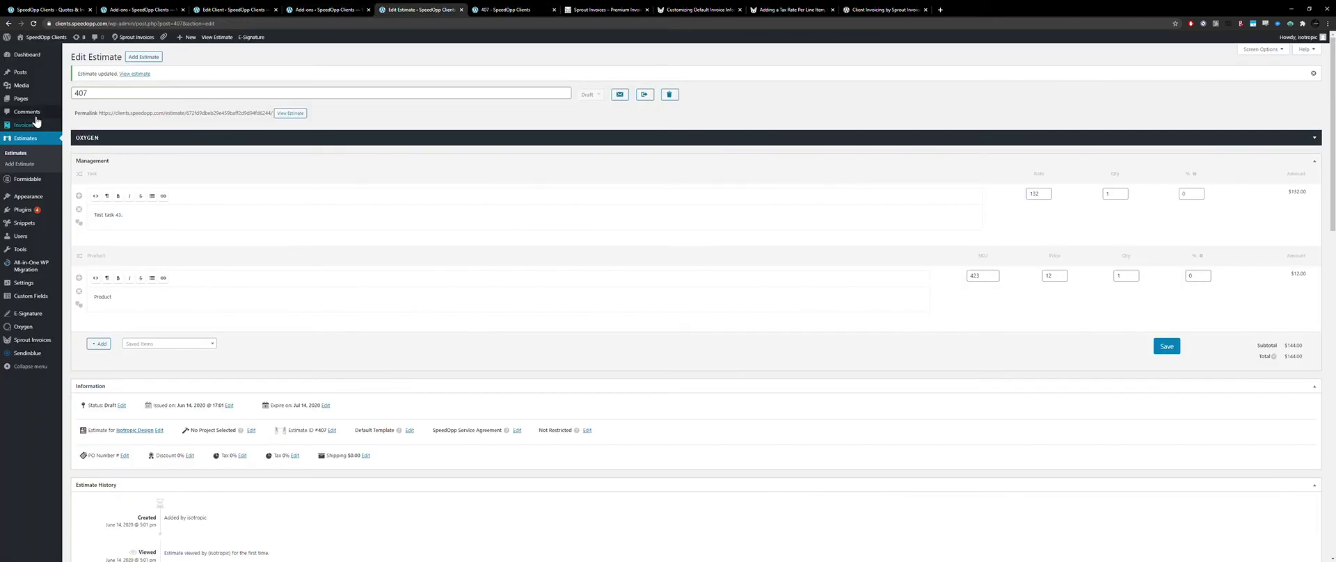
mouse_move(28, 126)
click(97, 128)
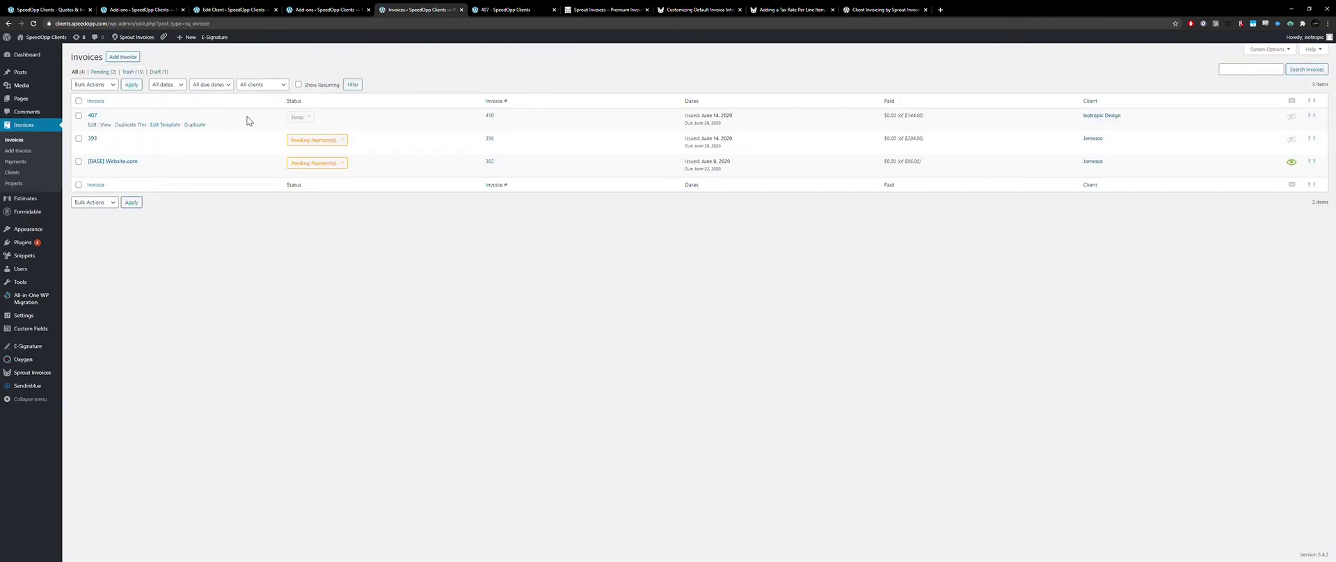
click(311, 123)
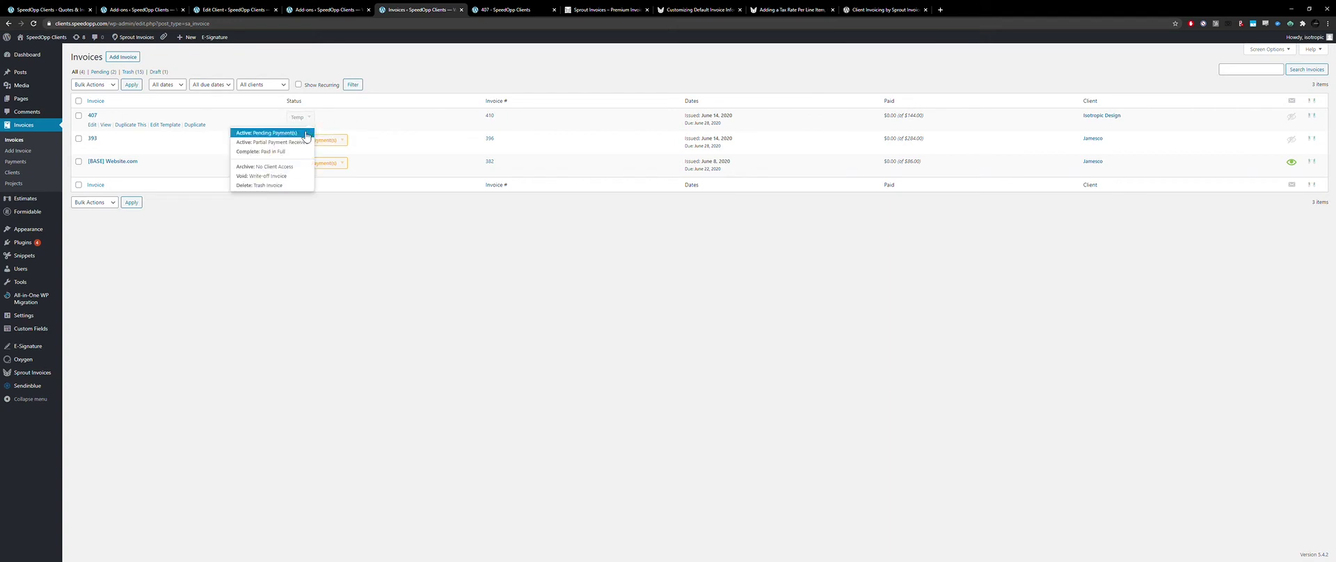
click(304, 133)
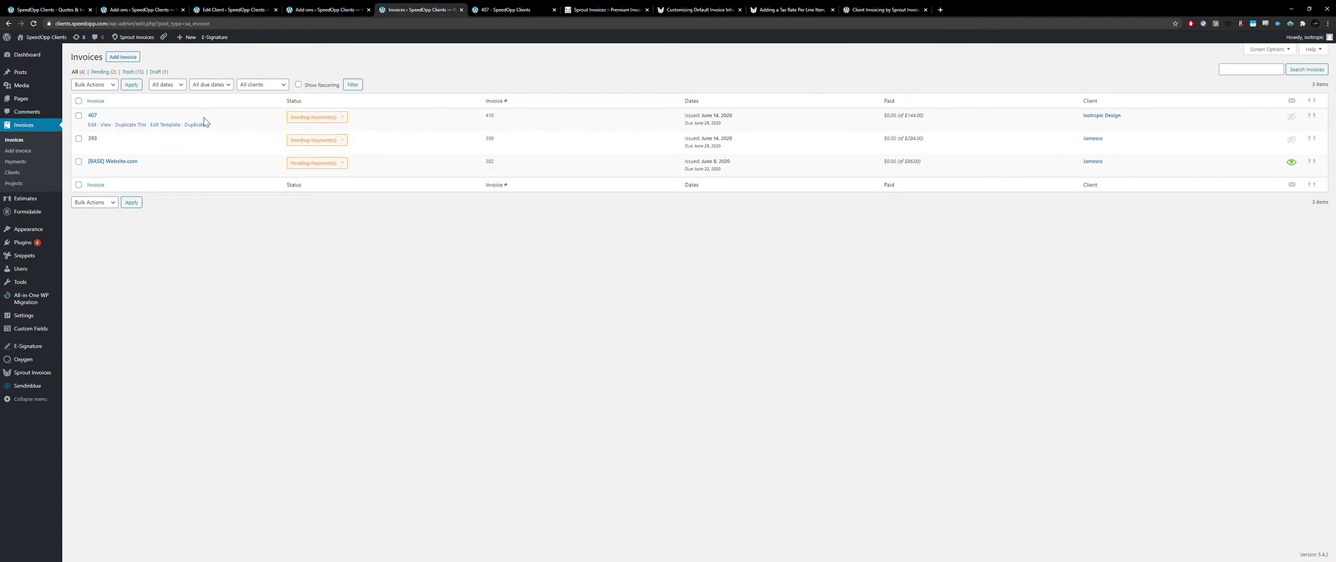
click(93, 126)
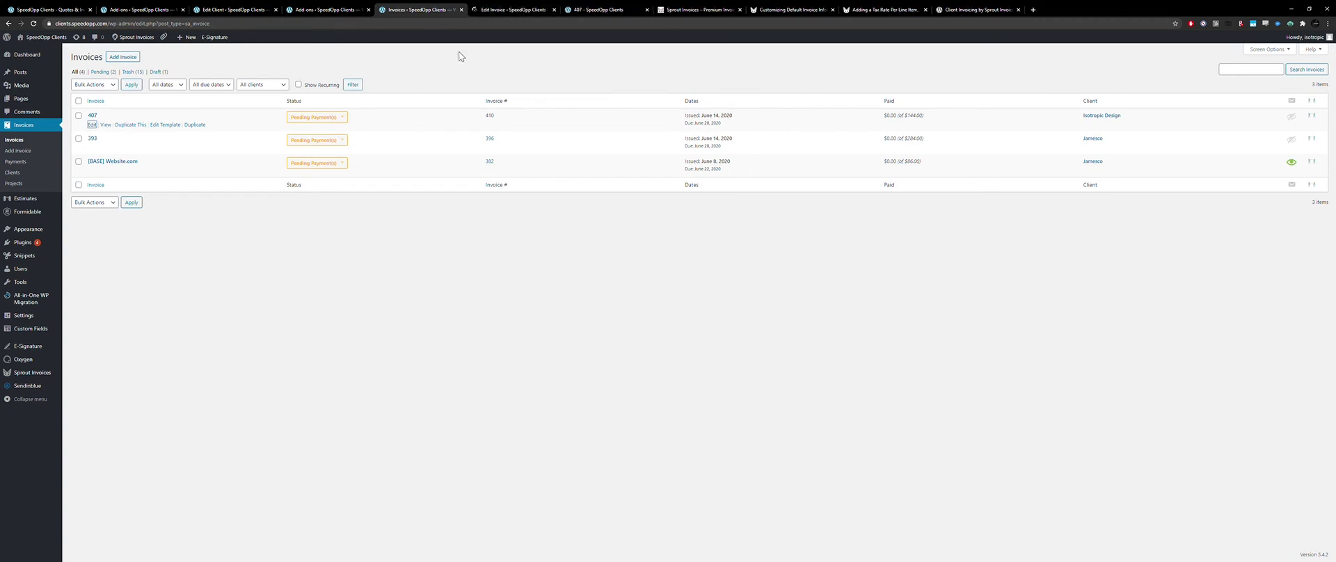
Look over invoice 407's edit page and select its permalink URL
click(520, 8)
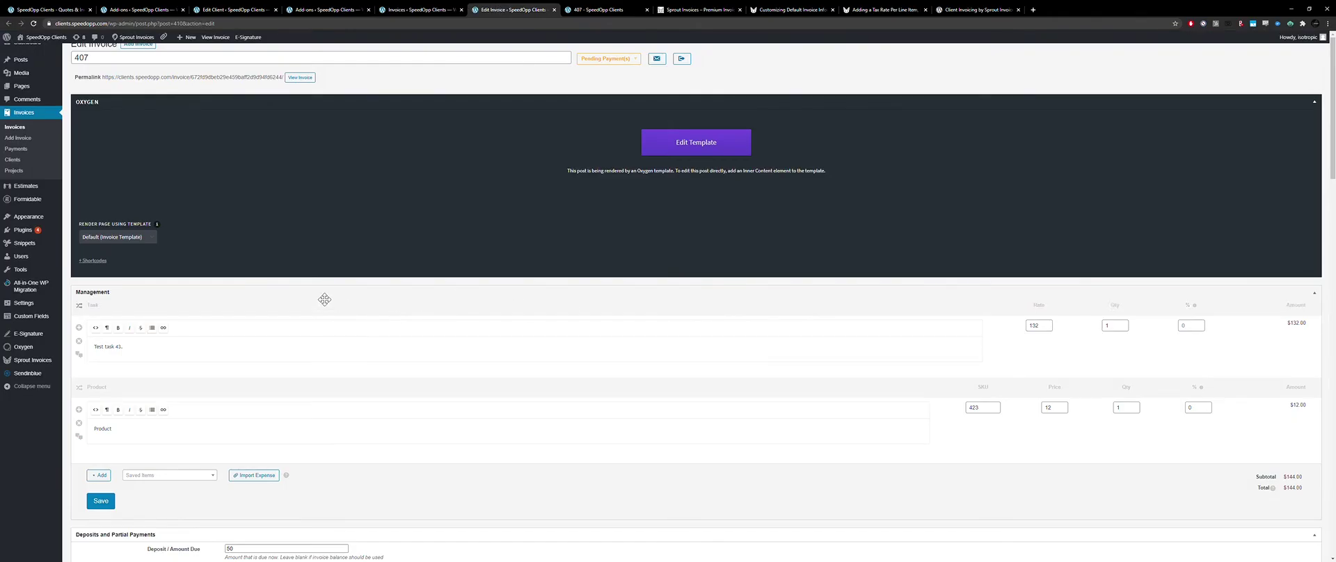
scroll(326, 298, down, 4)
scroll(331, 280, down, 6)
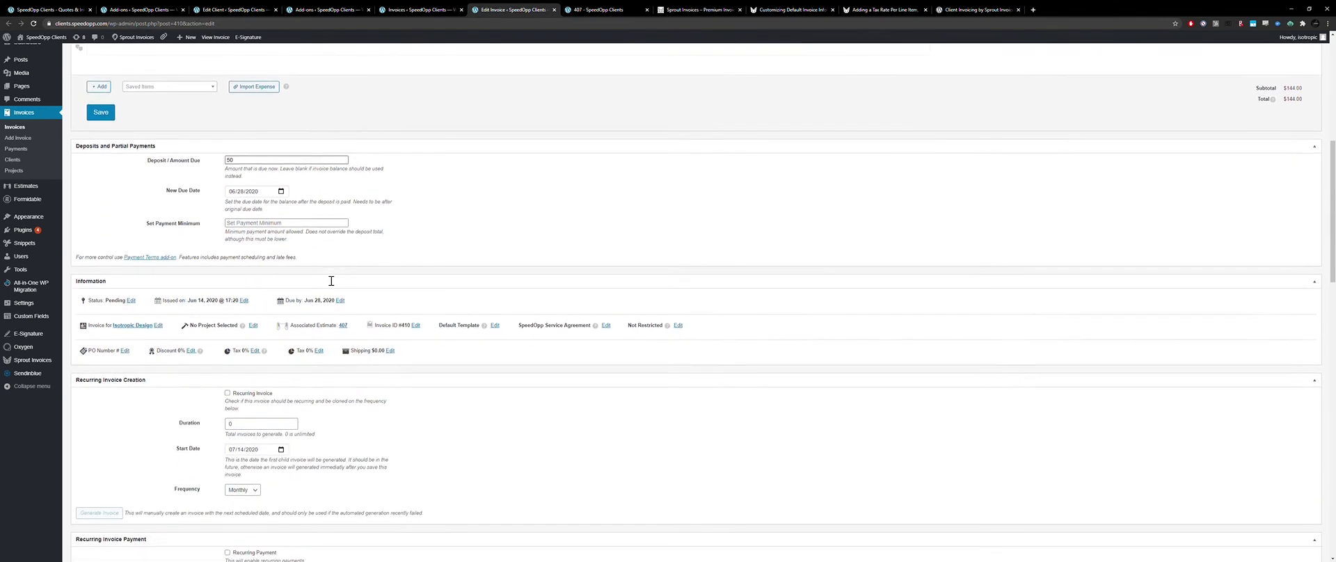
scroll(331, 280, down, 12)
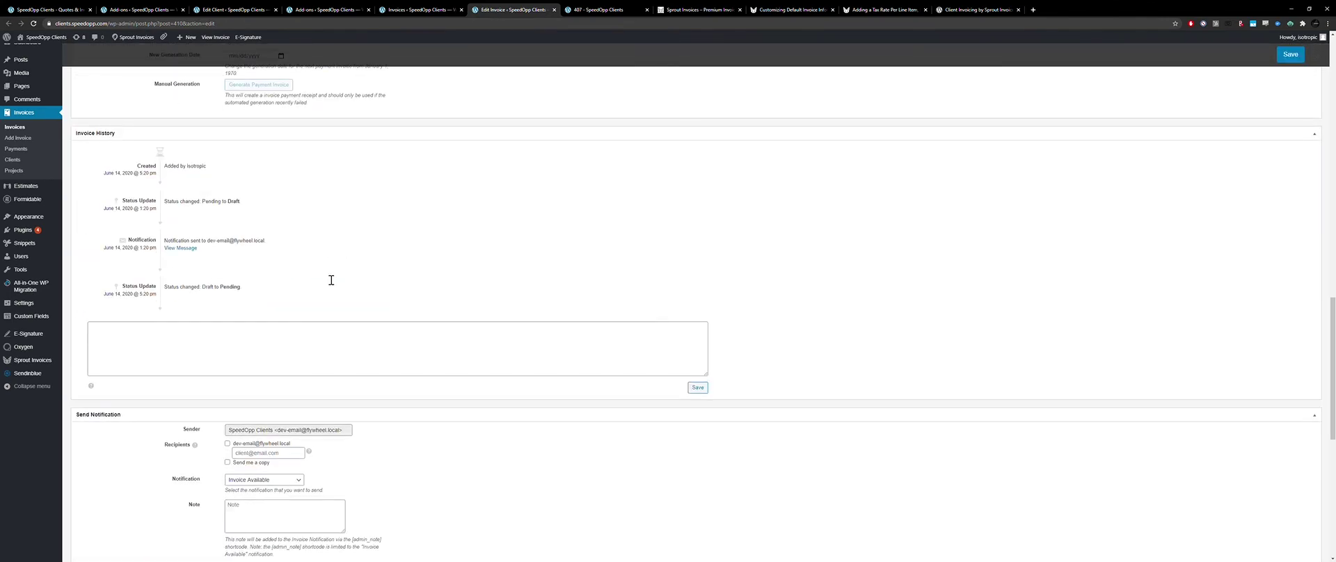
scroll(332, 280, up, 20)
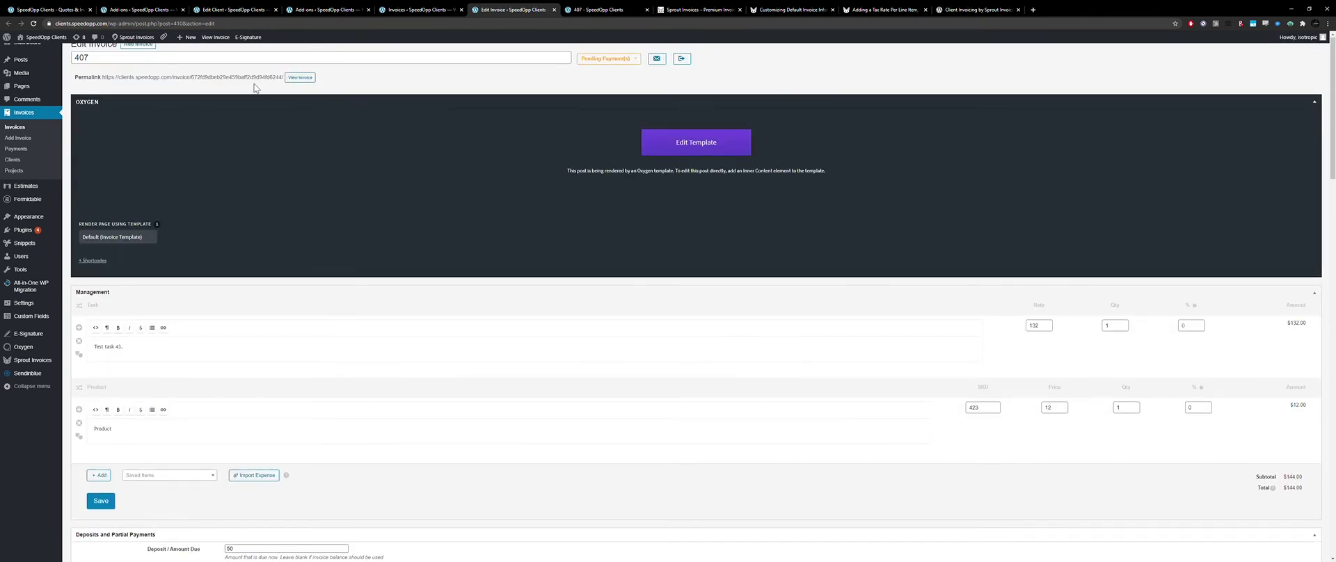
triple_click(261, 76)
key(ctrl+c)
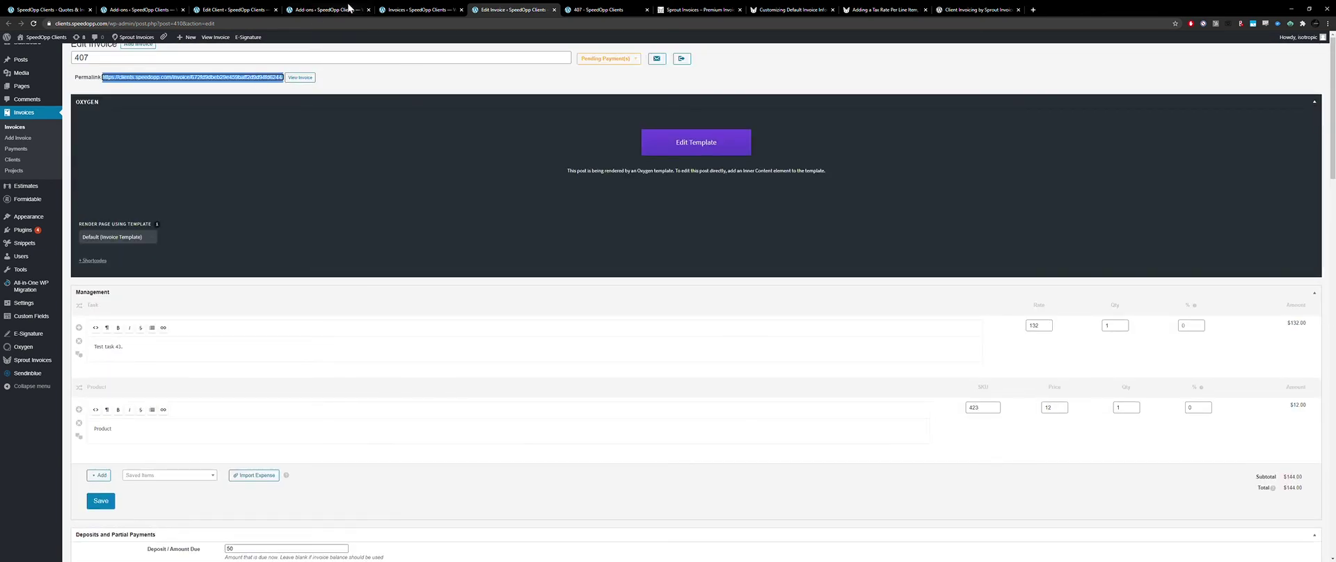
Paste the invoice permalink into the estimate's client tab to load the client-facing invoice
click(418, 9)
click(607, 9)
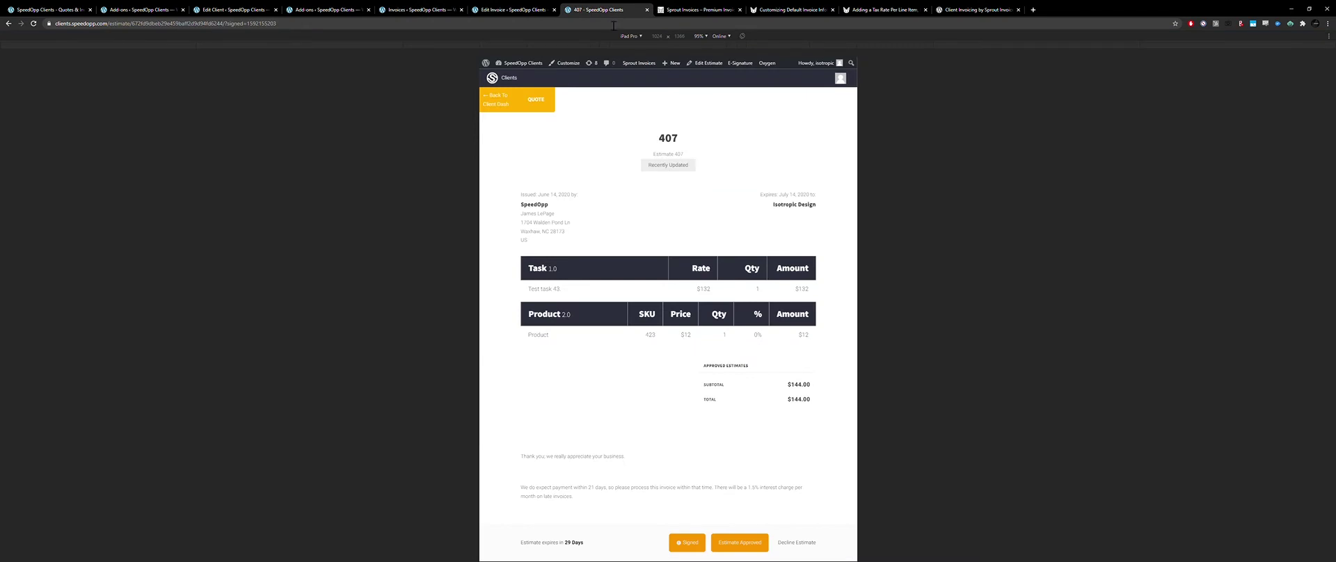
click(613, 26)
key(ctrl+v)
key(Return)
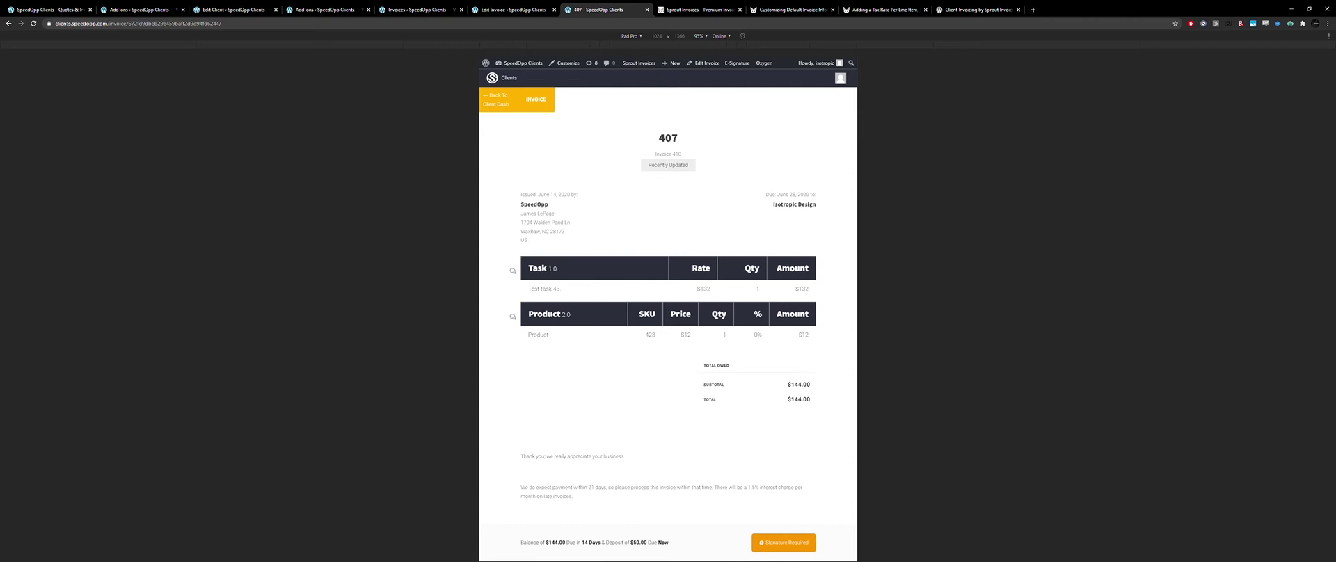
Open the SpeedOpp Service Contract from Signature Required and enter the signer's full legal name
click(775, 549)
scroll(668, 306, down, 5)
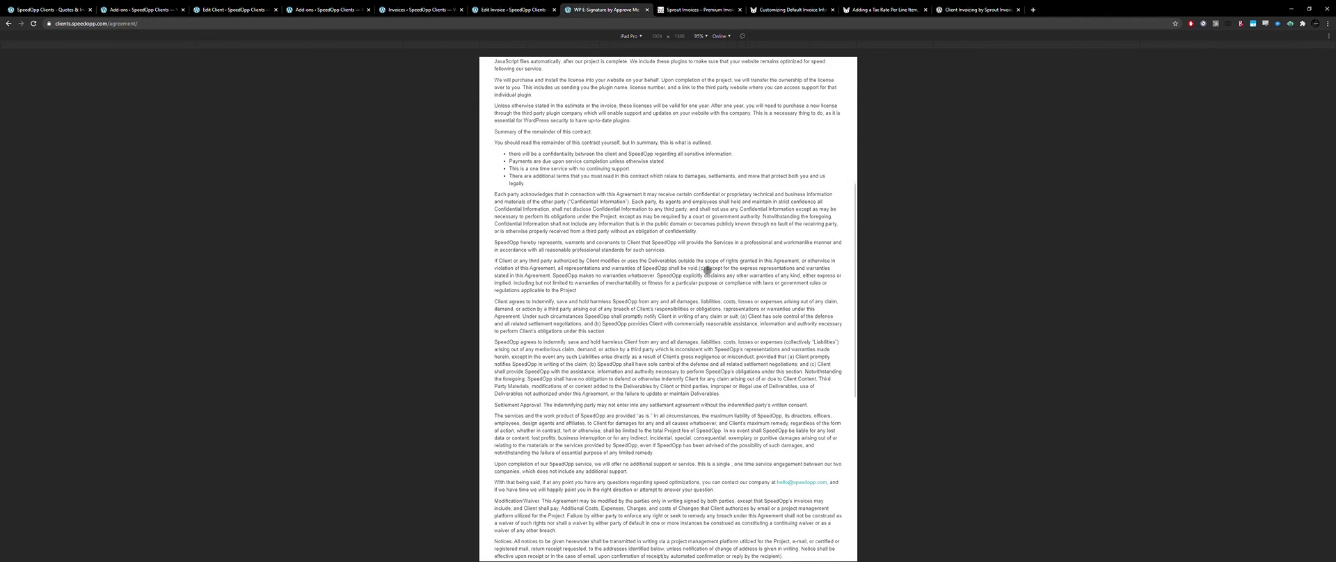
scroll(668, 306, up, 5)
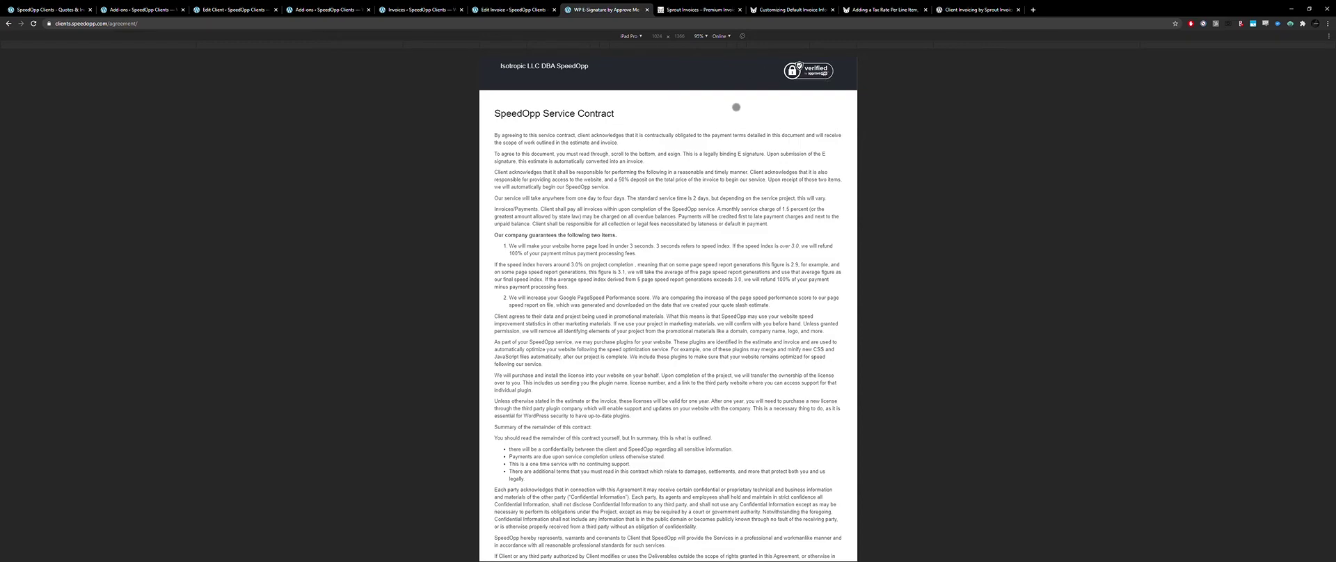
scroll(737, 107, down, 20)
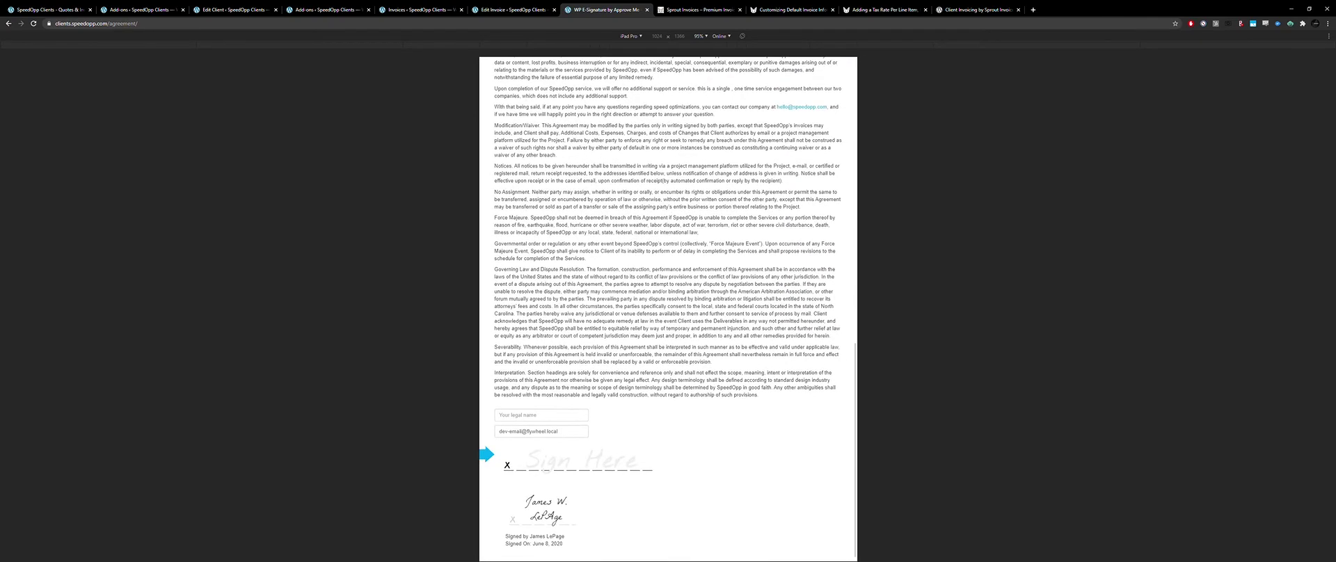
click(560, 418)
text(dsfsdfsdf)
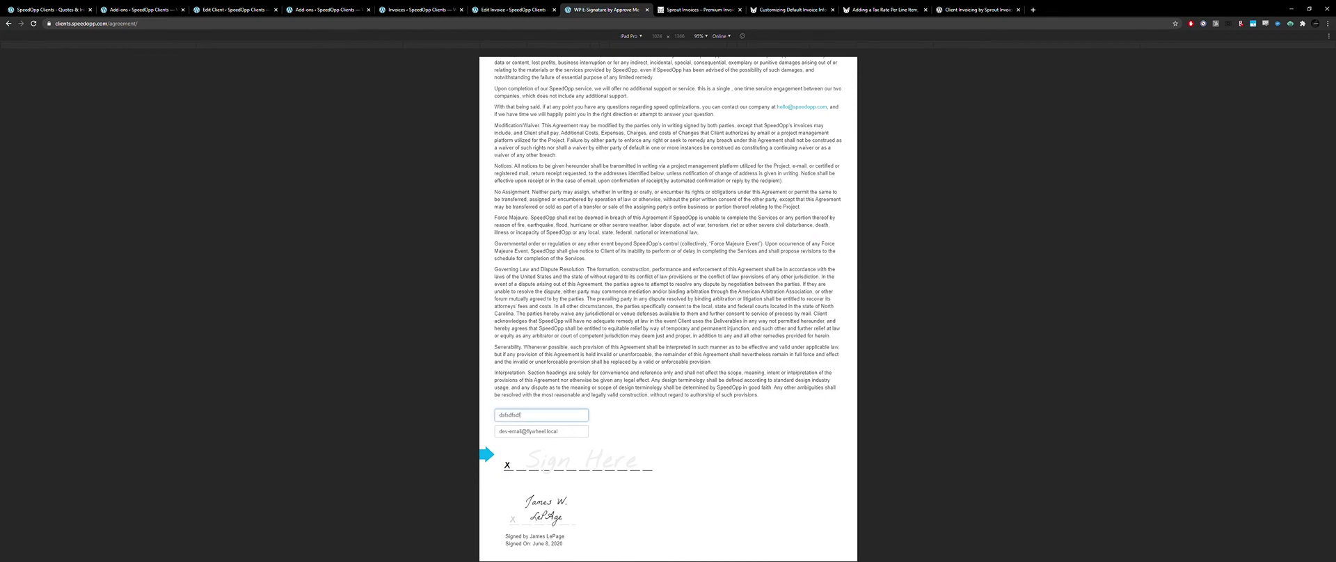
key(Tab)
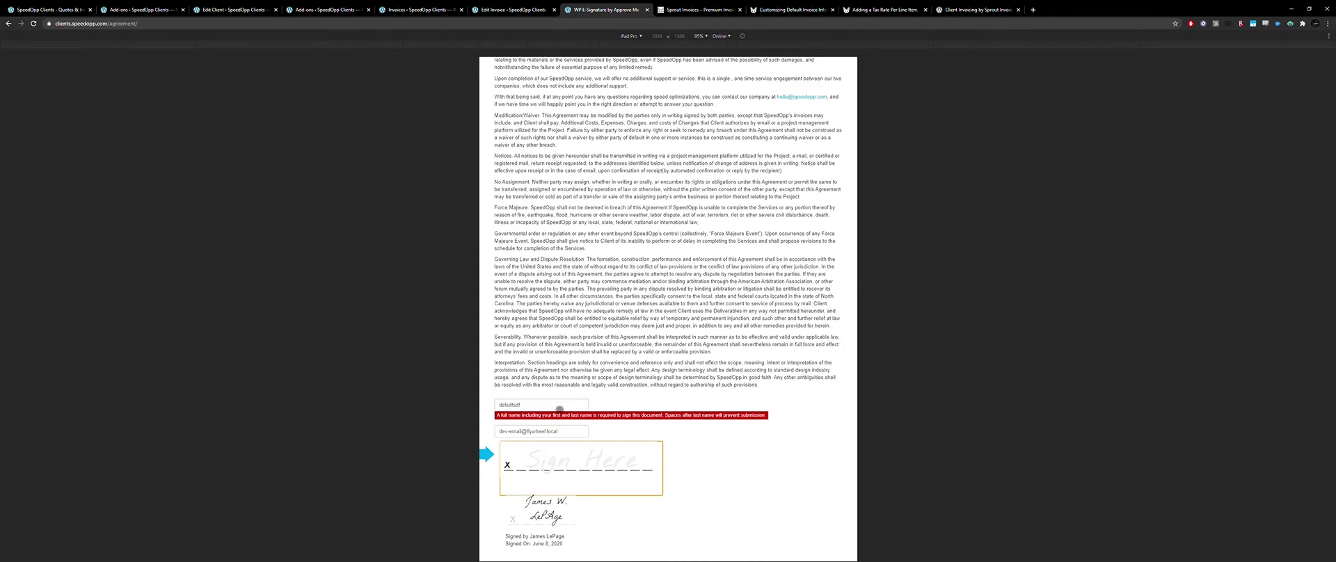
click(559, 406)
text(fddfsd)
Draw a signature on the pad, then adopt and sign the contract
key(Tab)
key(Return)
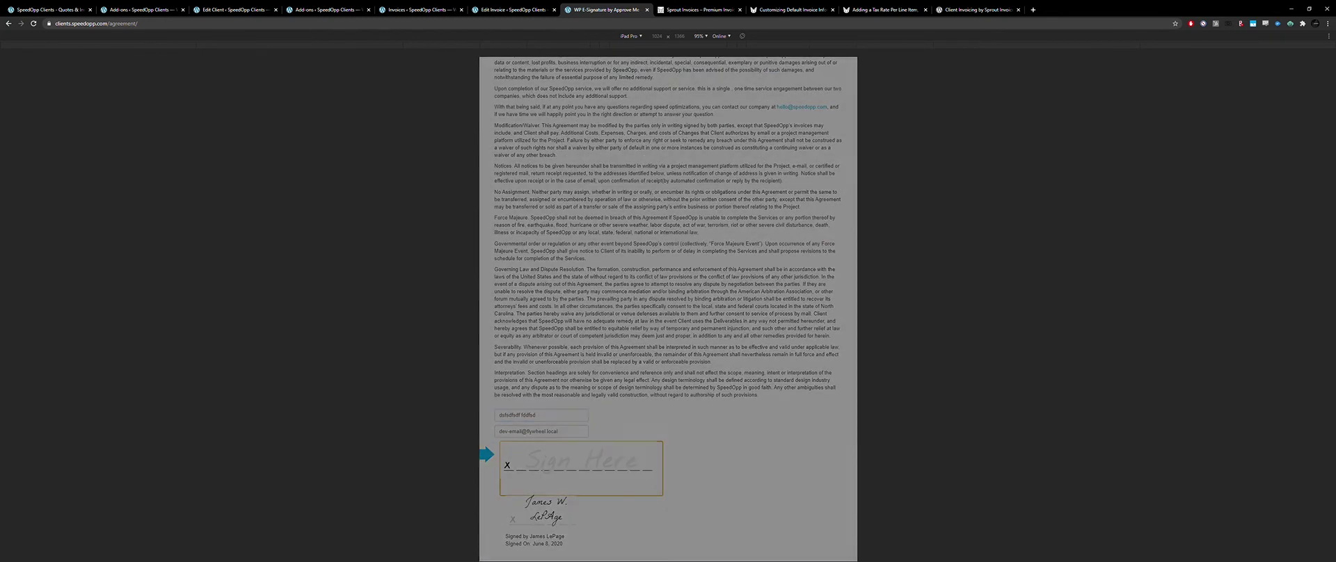
drag(570, 137, 856, 113)
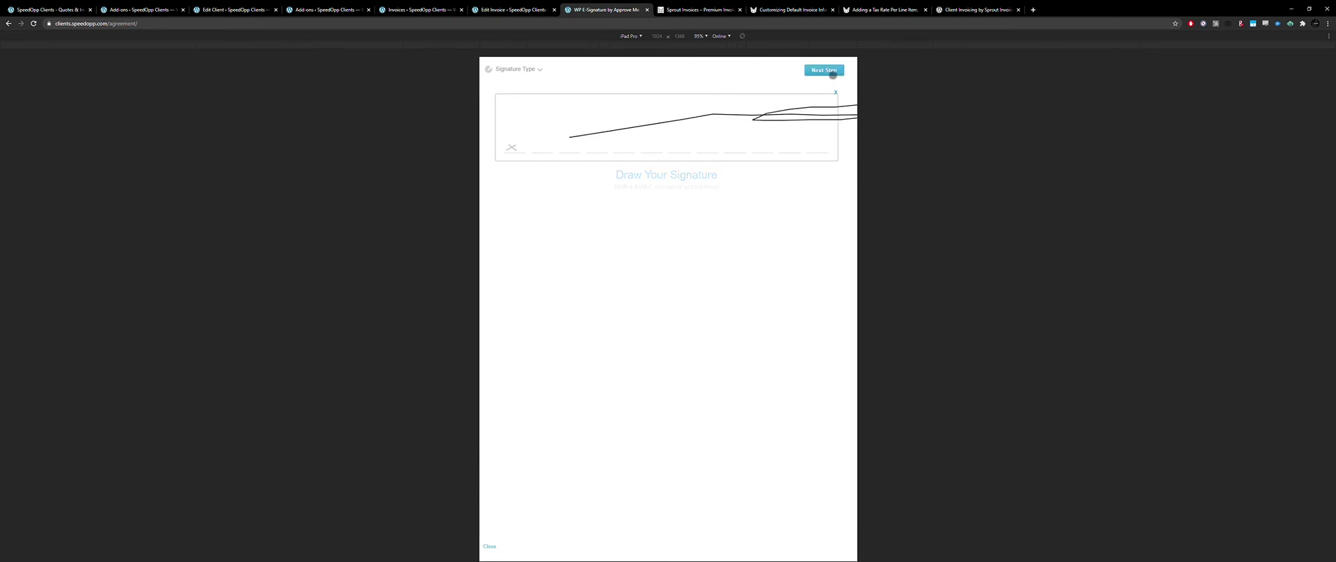
click(824, 70)
click(815, 71)
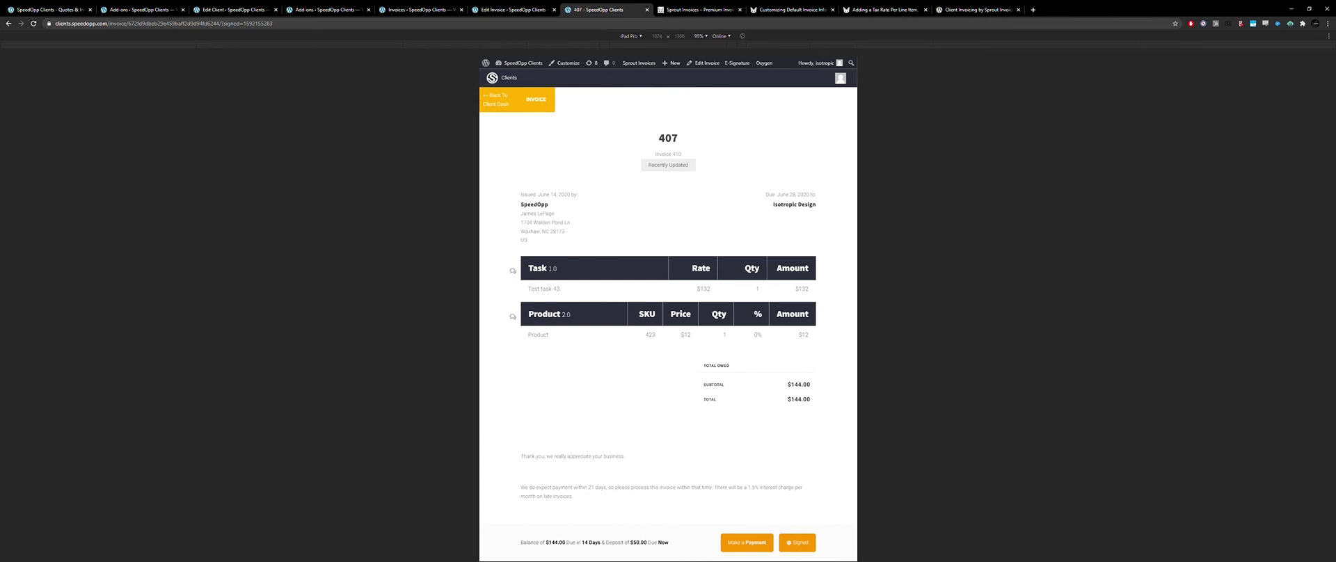
Start a Stripe payment for the $50.00 deposit, then scroll the Edit Invoice page
click(746, 542)
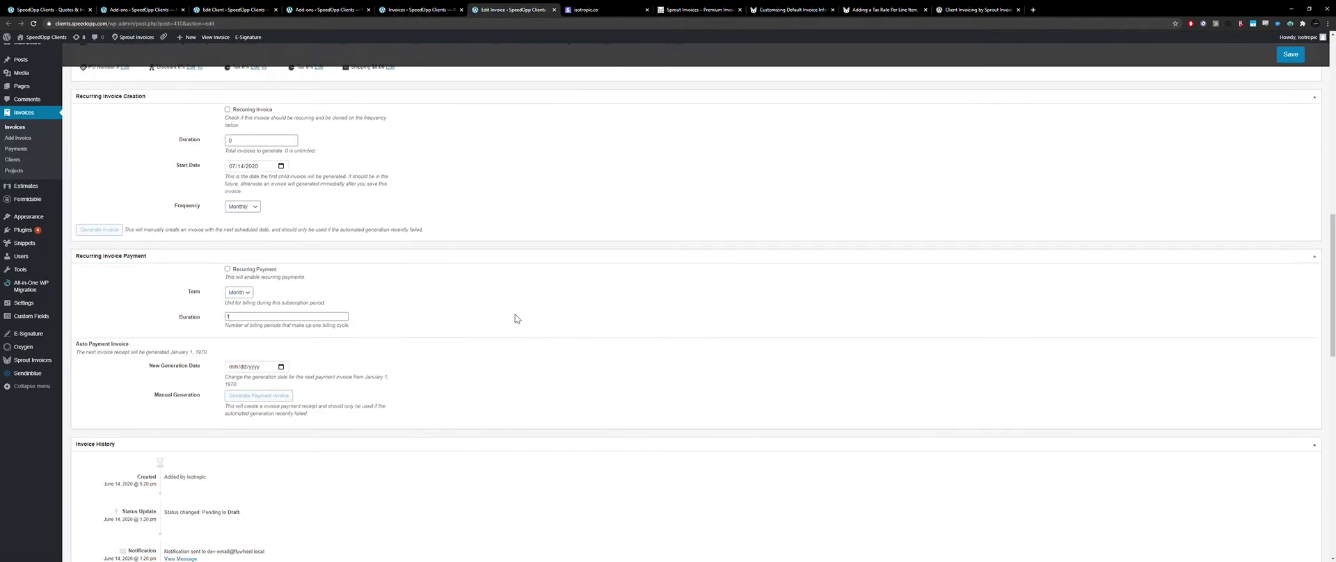
scroll(515, 319, down, 15)
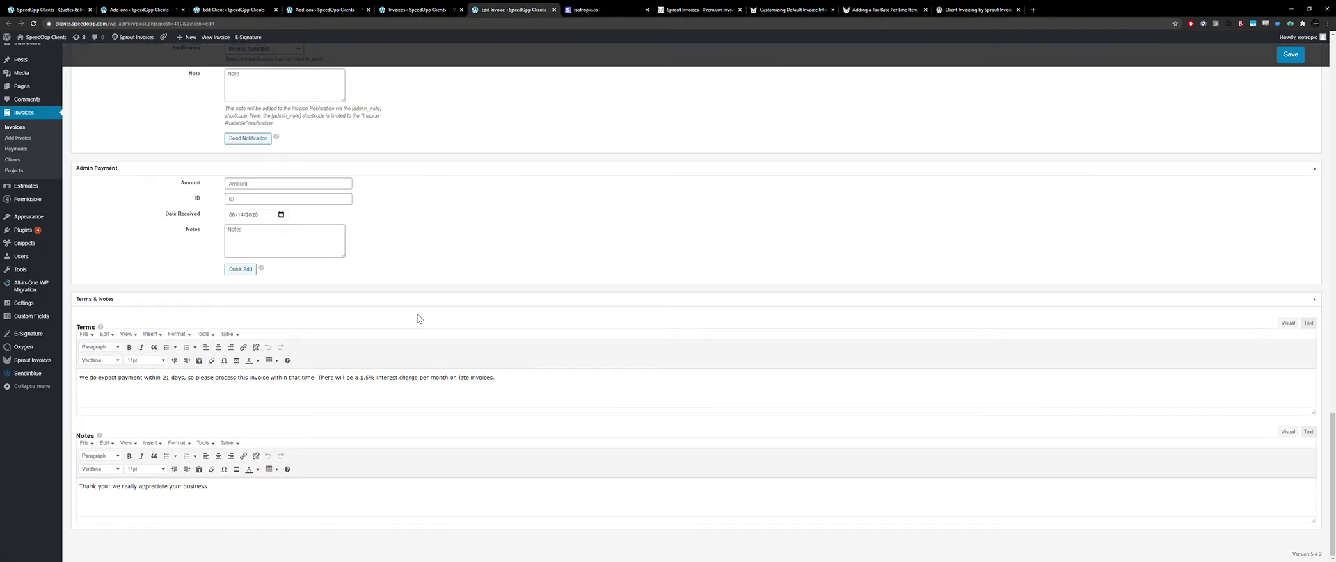
Scroll back up Edit Invoice, clear the permalink selection, and glance at the Invoices list before returning
scroll(417, 319, up, 12)
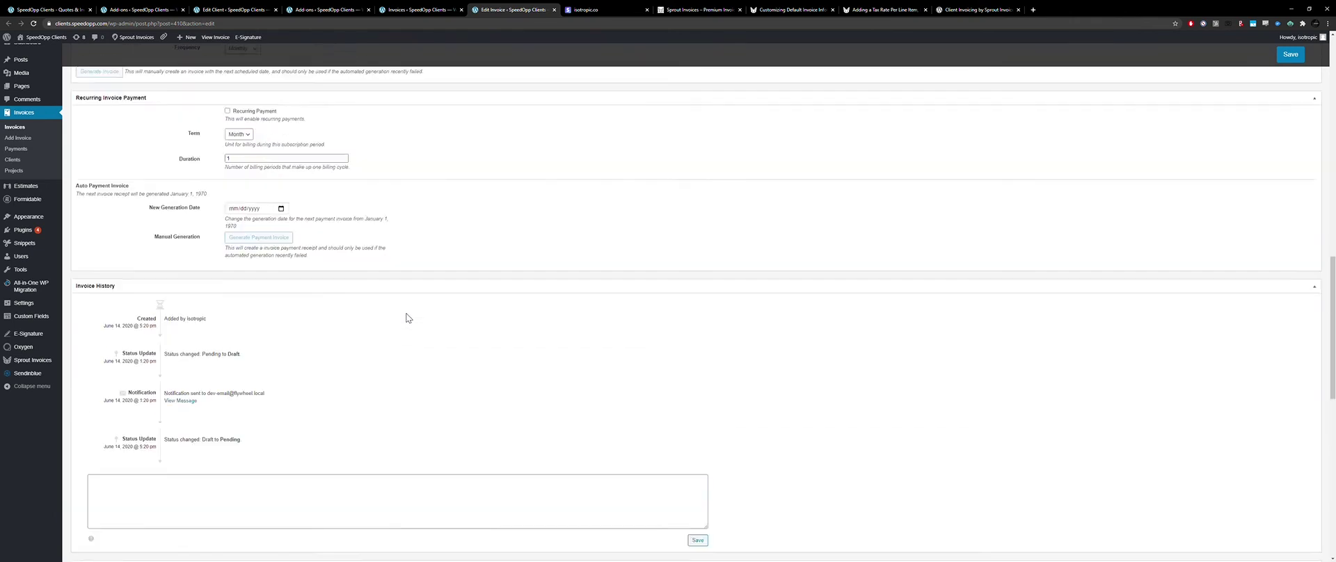
scroll(408, 318, up, 15)
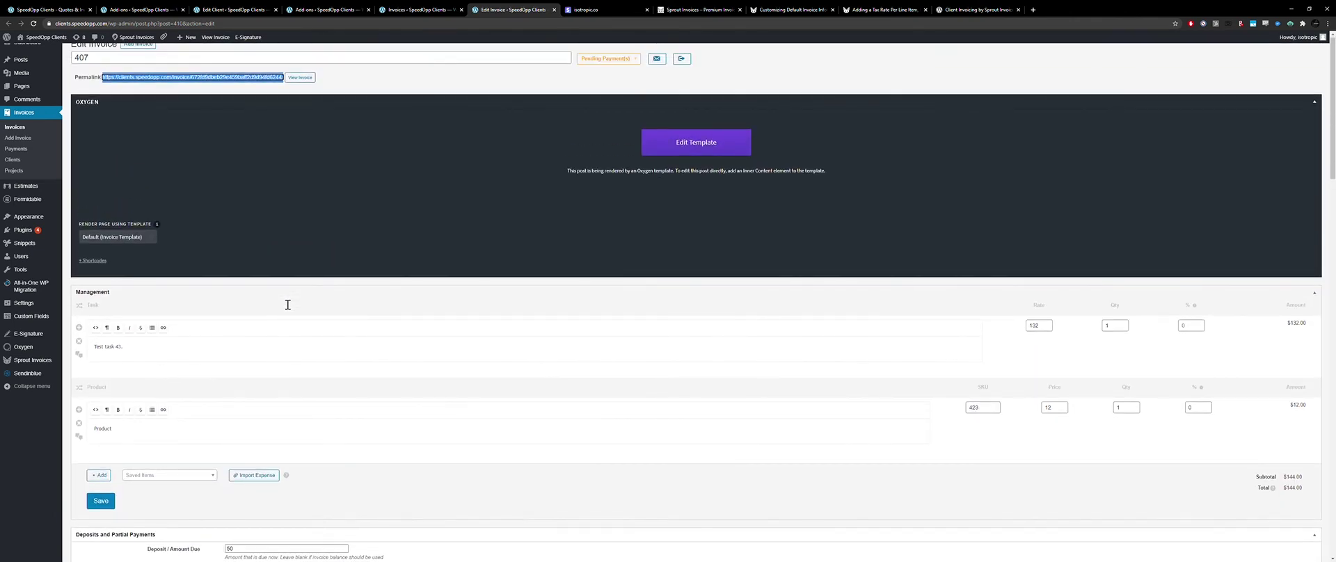
click(381, 78)
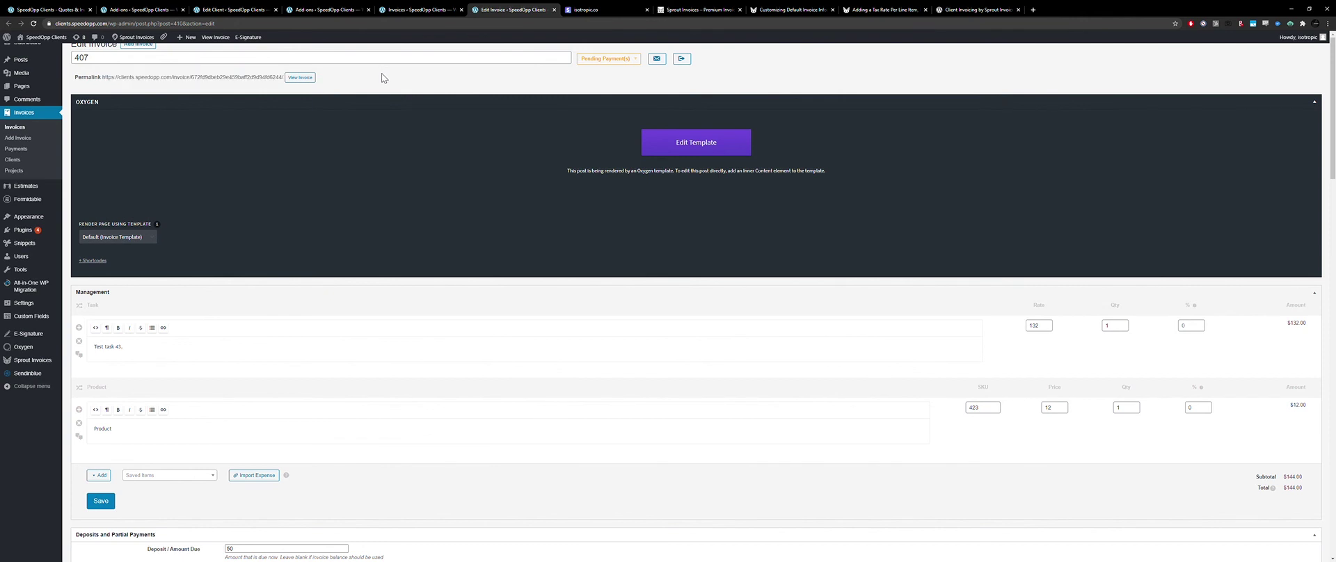
click(420, 10)
click(505, 11)
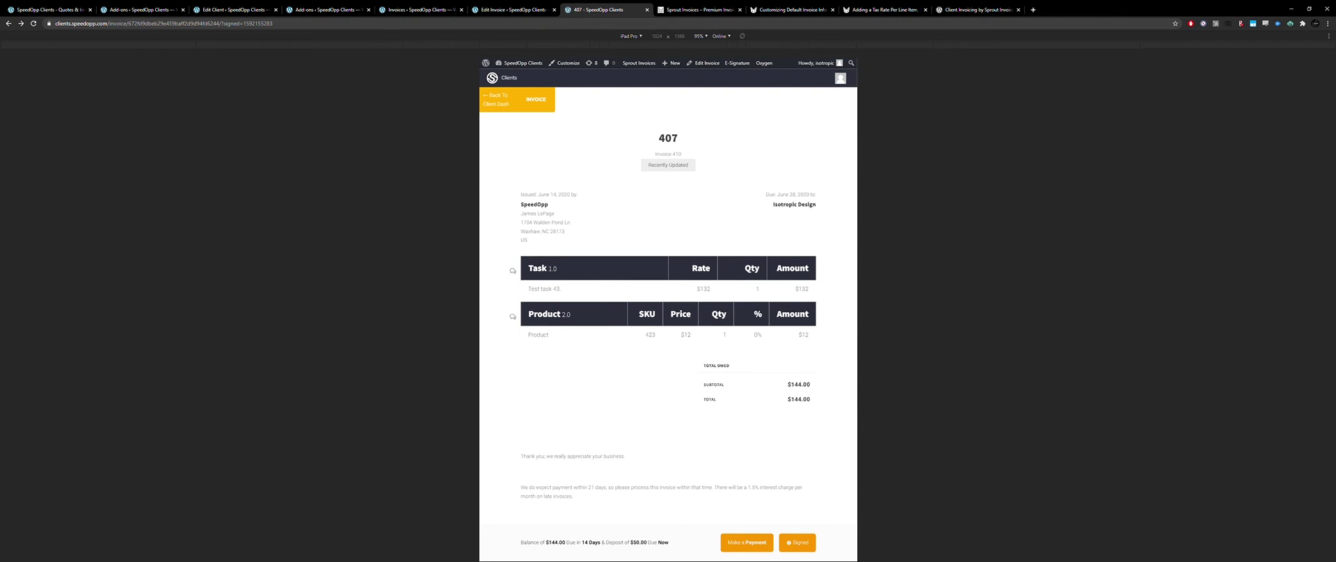
Scroll the signed invoice page, then switch to the SpeedOpp client dashboard's Get Started form
scroll(661, 338, down, 1)
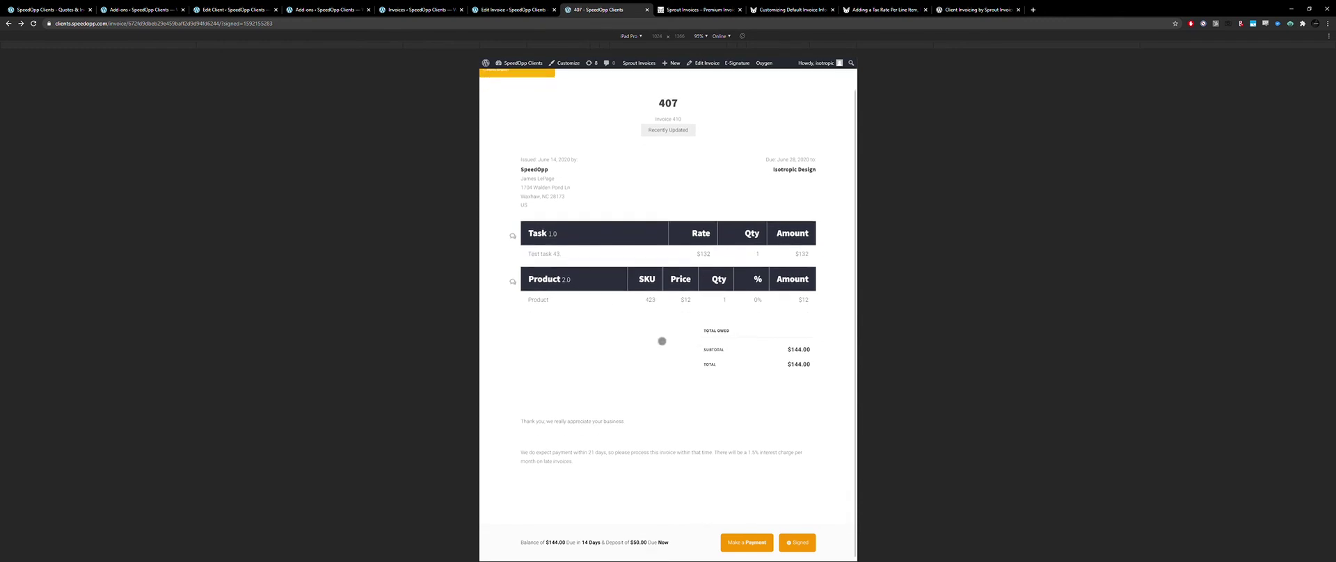
scroll(765, 476, up, 1)
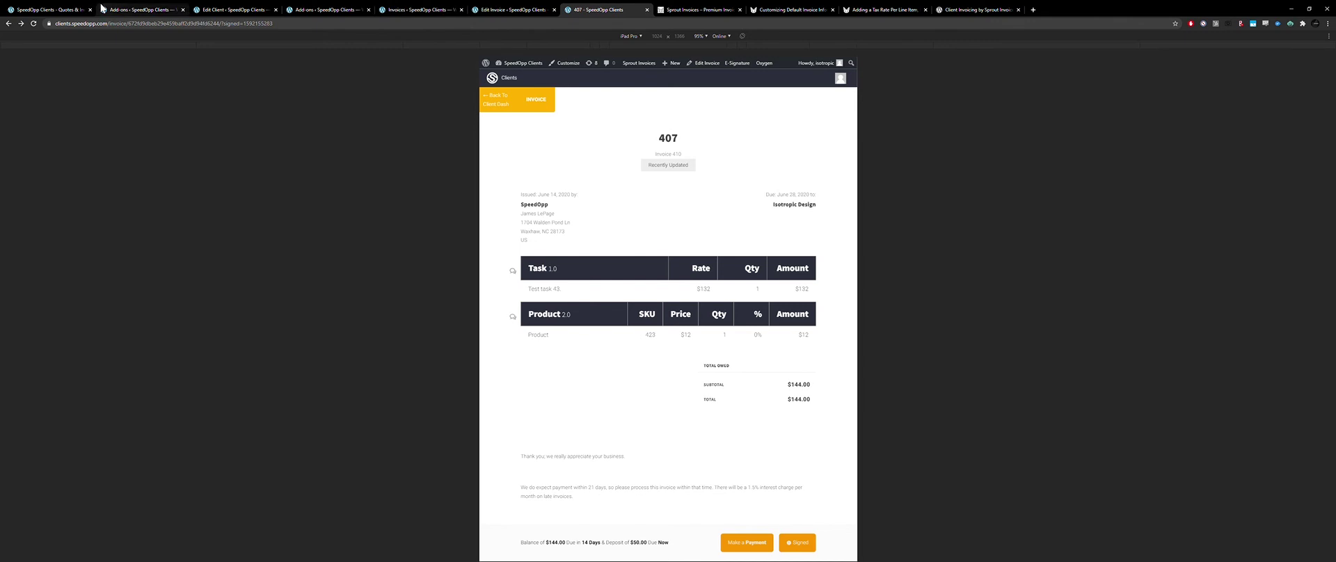
click(68, 9)
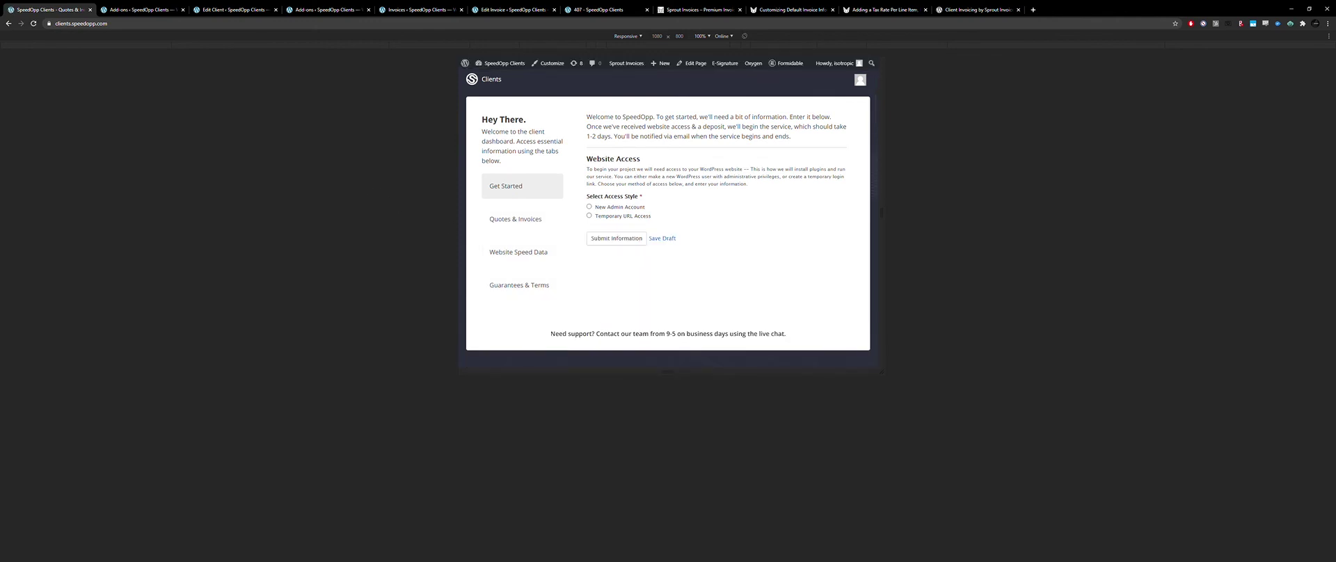
View the Quotes & Invoices, Guarantees & Terms, Website Speed Data and Get Started sections, then Bundled Add-ons
click(518, 221)
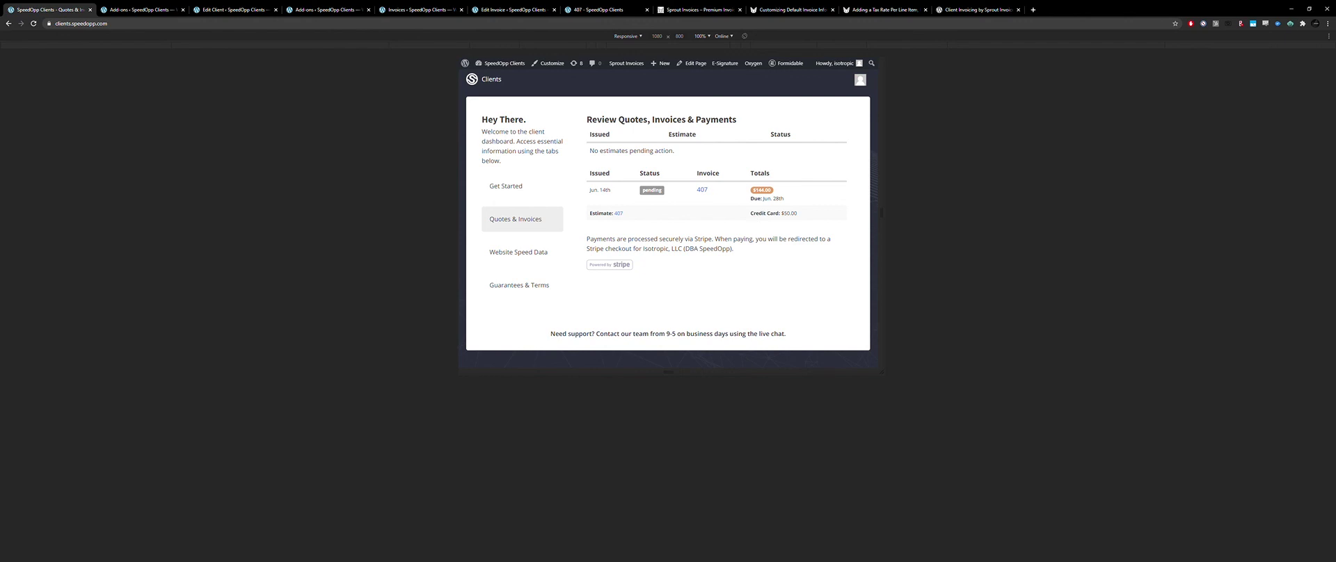
click(527, 284)
click(532, 252)
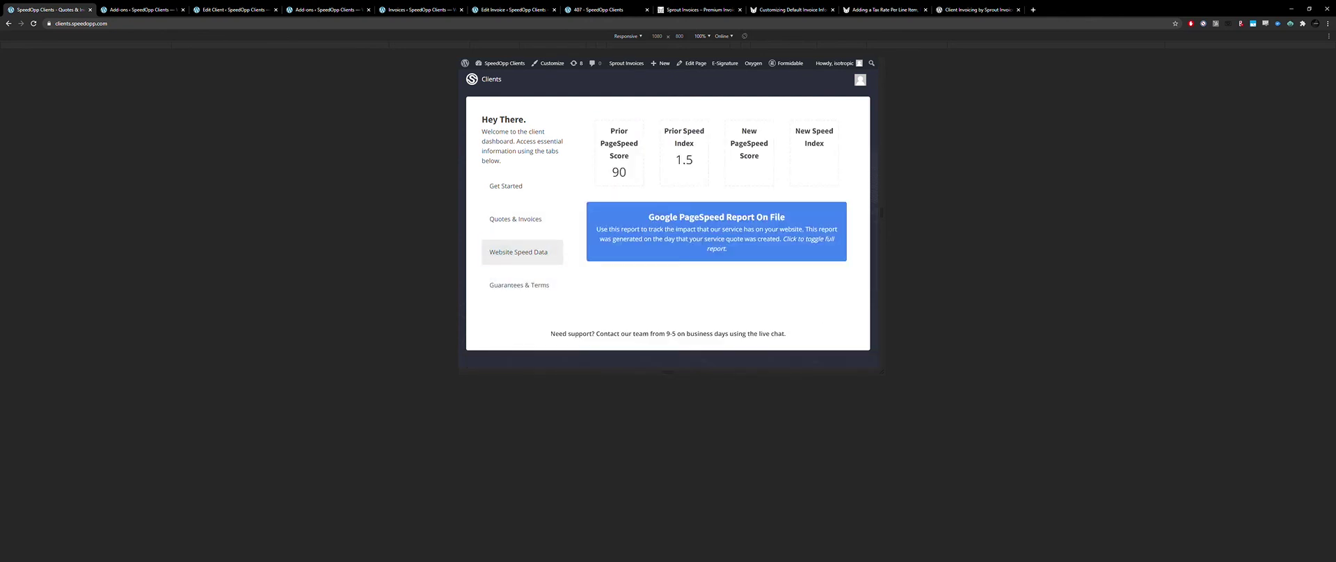
click(544, 224)
click(521, 186)
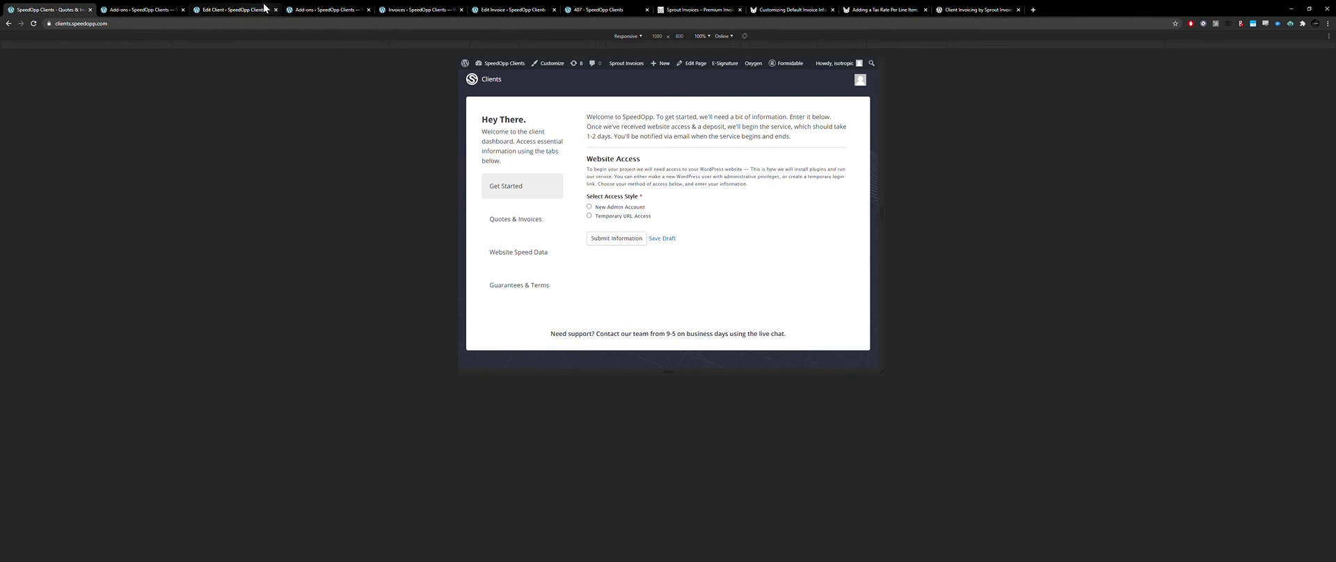
click(320, 9)
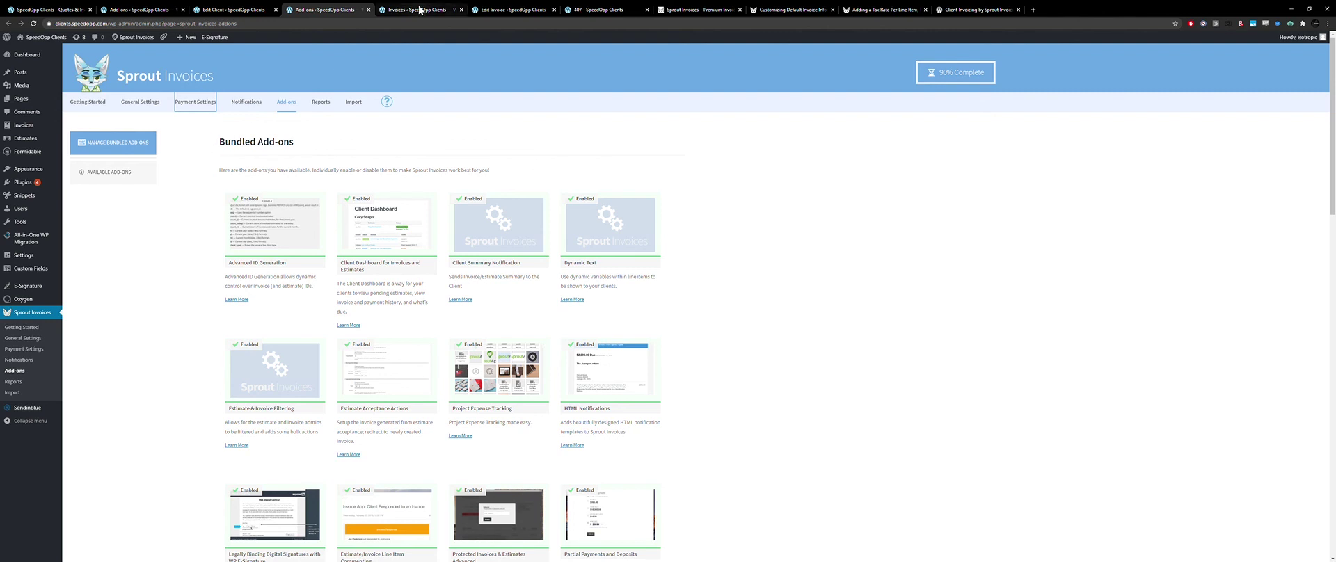
Browse the sproutinvoices.com add-ons and the WordPress.org plugin listing, then return to invoice 407's editor
click(727, 10)
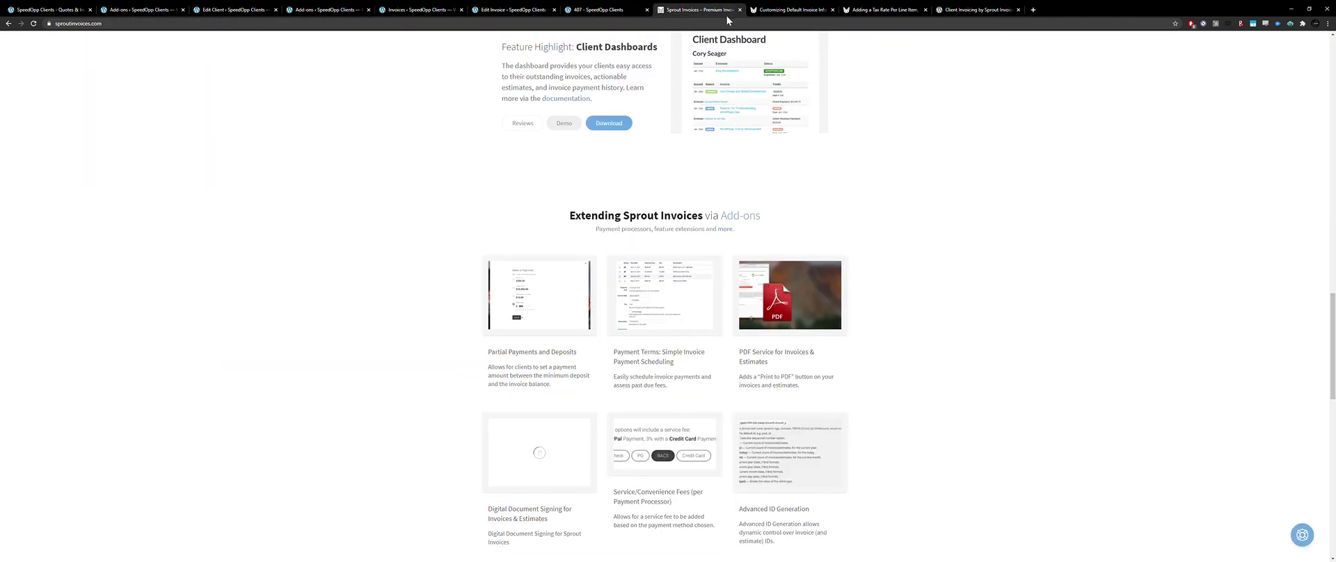
click(974, 9)
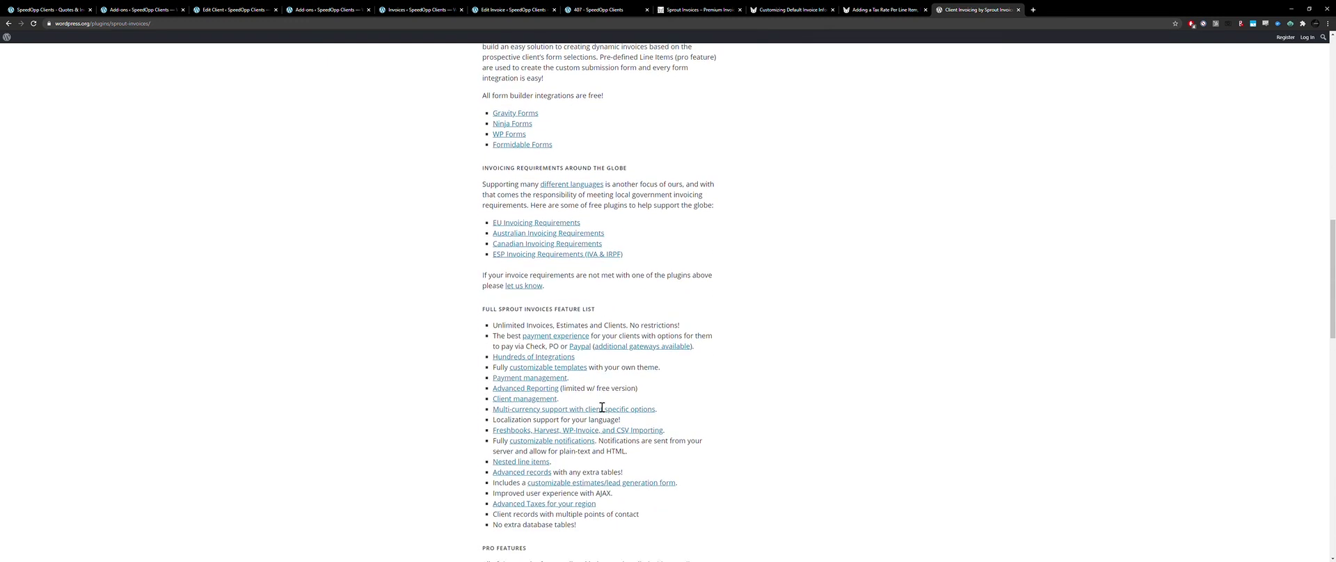
scroll(601, 407, down, 6)
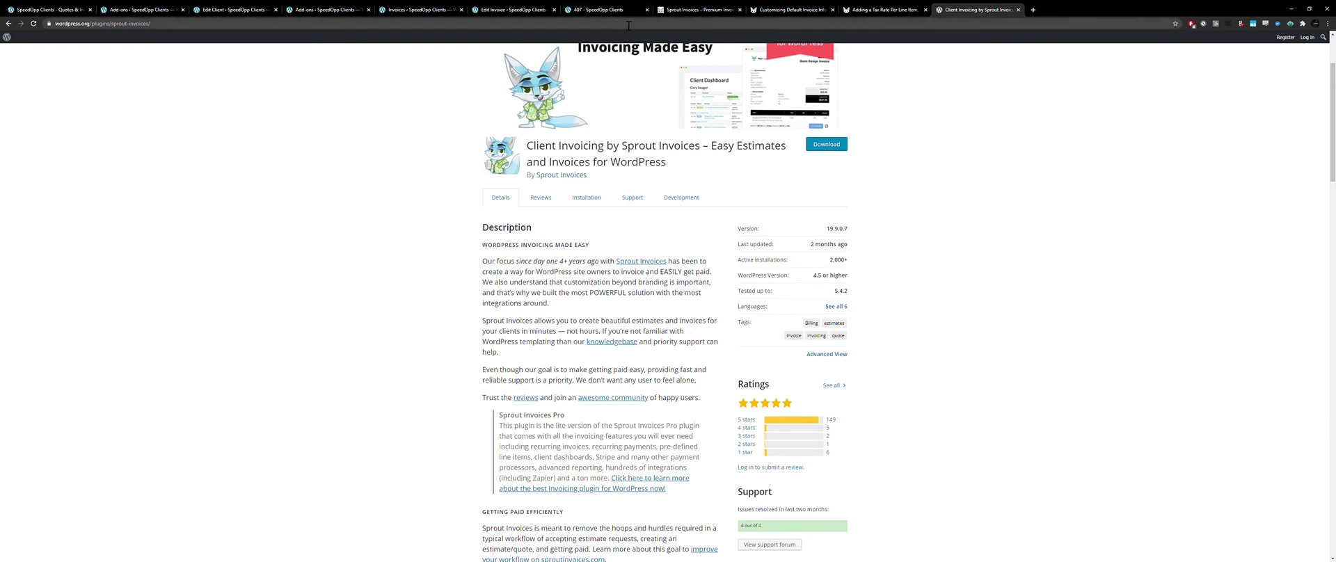
click(695, 9)
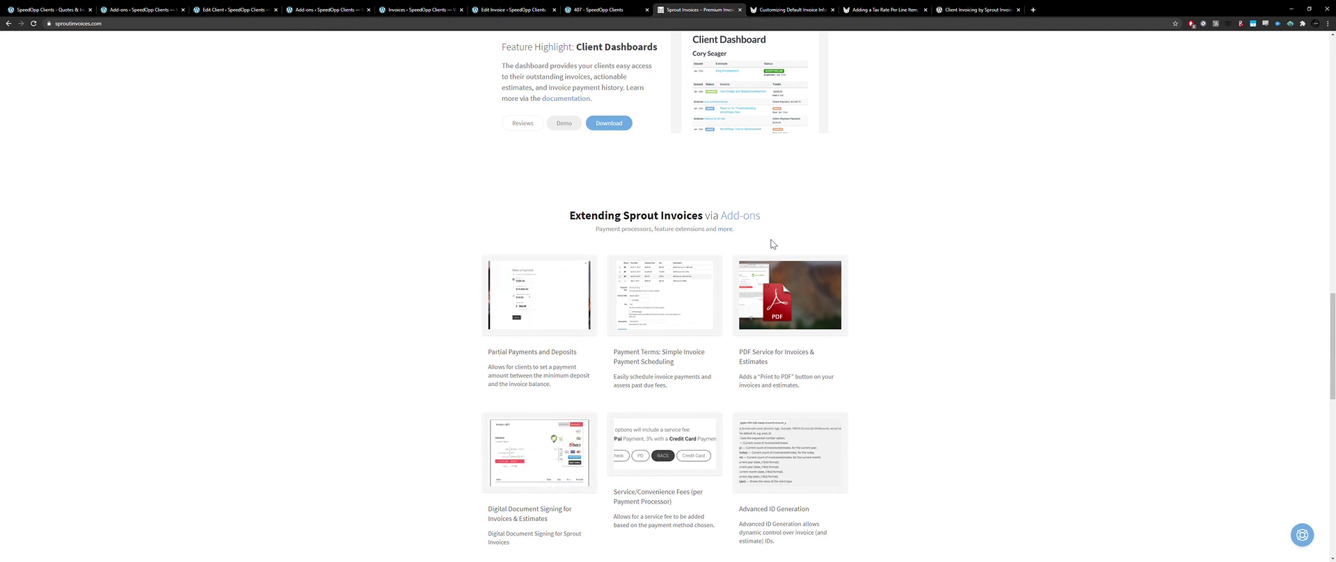
click(609, 8)
click(512, 9)
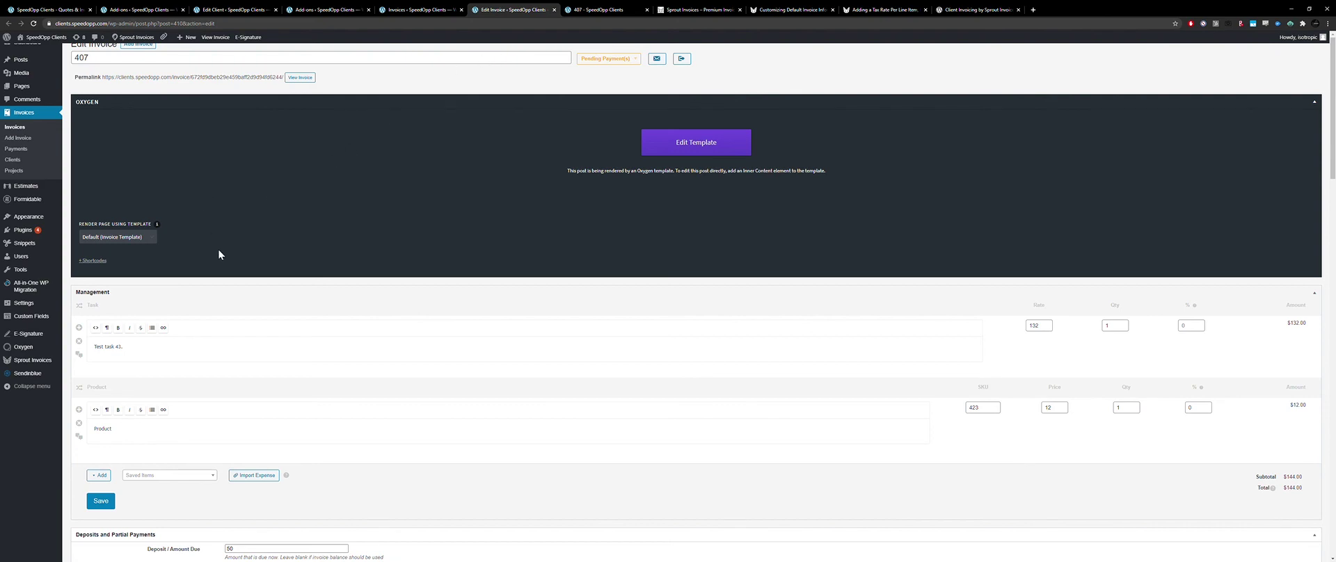
scroll(219, 248, down, 12)
scroll(411, 284, down, 3)
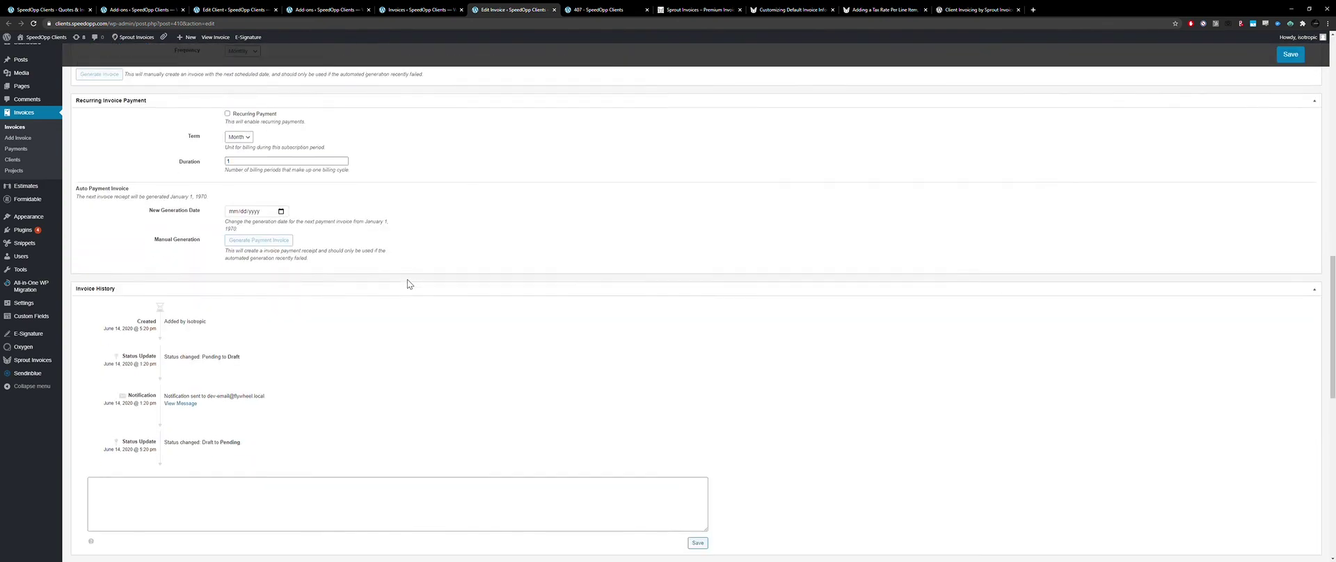
scroll(409, 278, up, 12)
scroll(319, 244, up, 1)
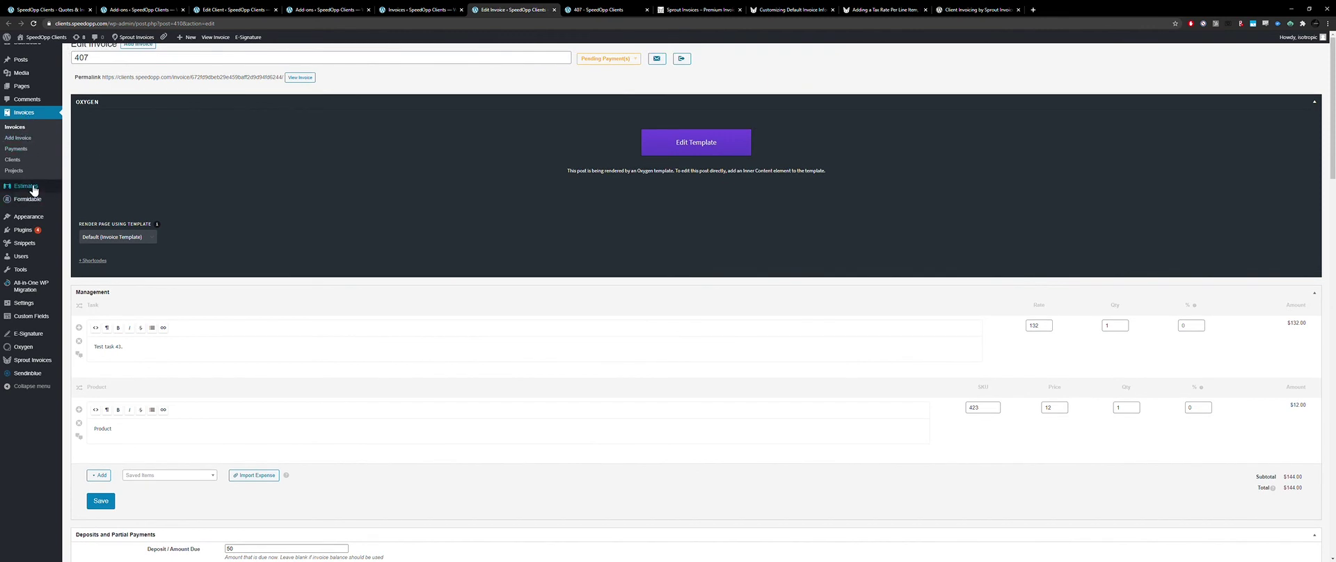
mouse_move(34, 190)
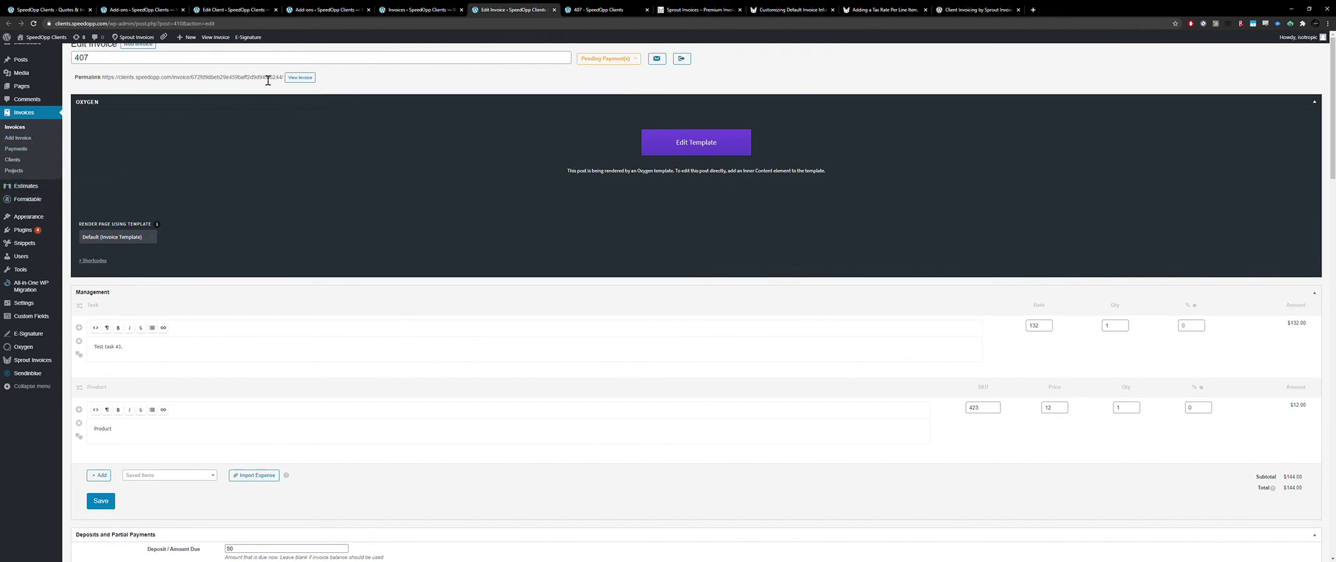